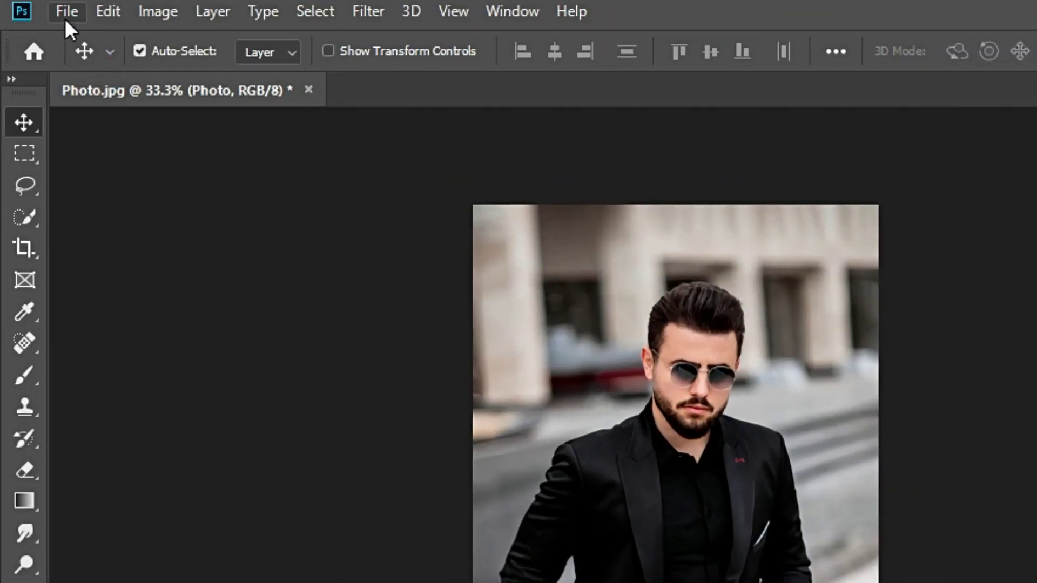
- Start a new document from the File menu while Photo.jpg is open
{"action": "left_click", "coordinate": [65, 19]}
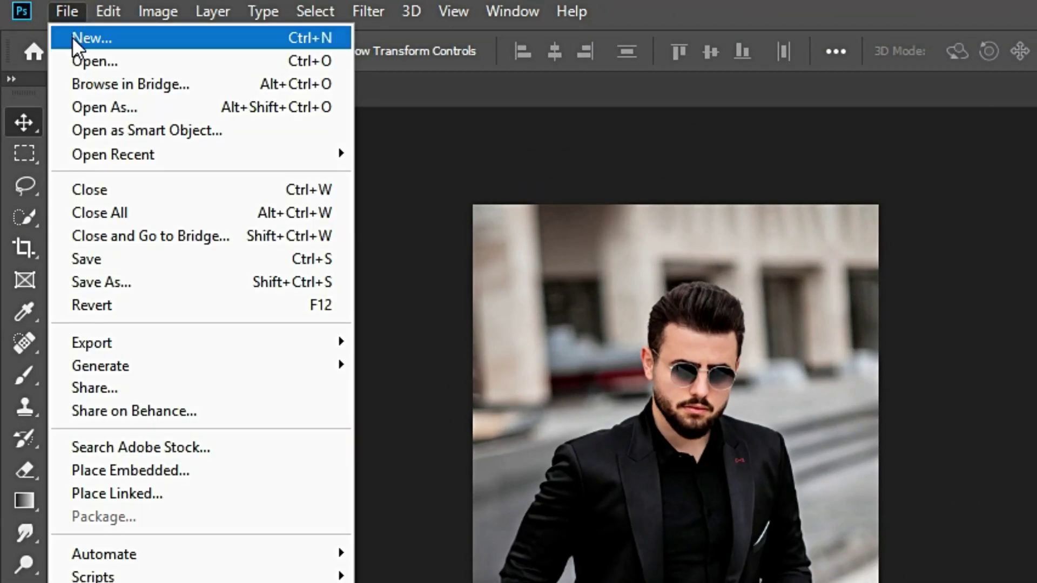
{"action": "left_click", "coordinate": [112, 37]}
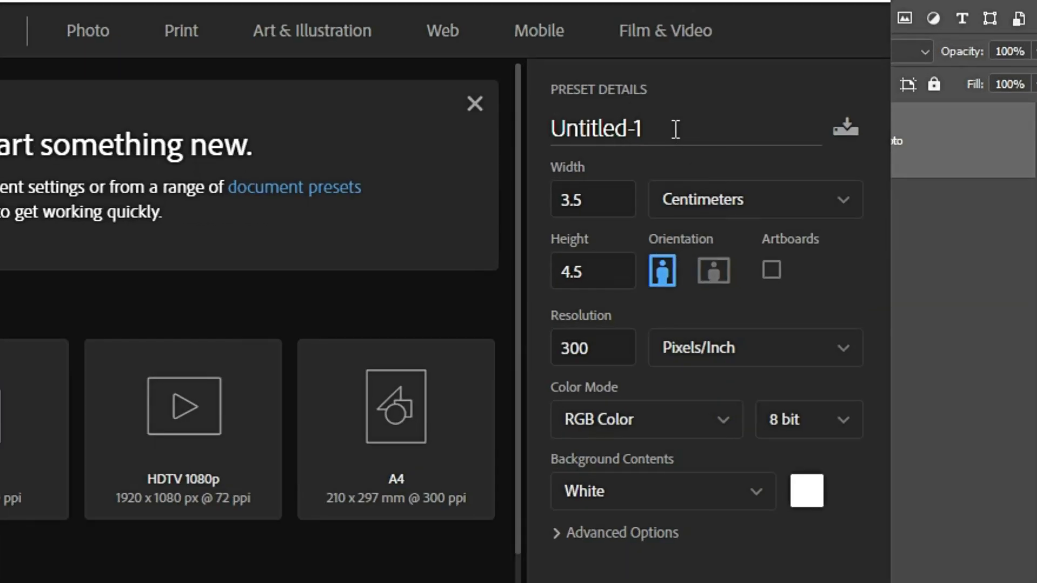
- Name the new document 'Passport Size' with units in centimetres
{"action": "left_click", "coordinate": [794, 165]}
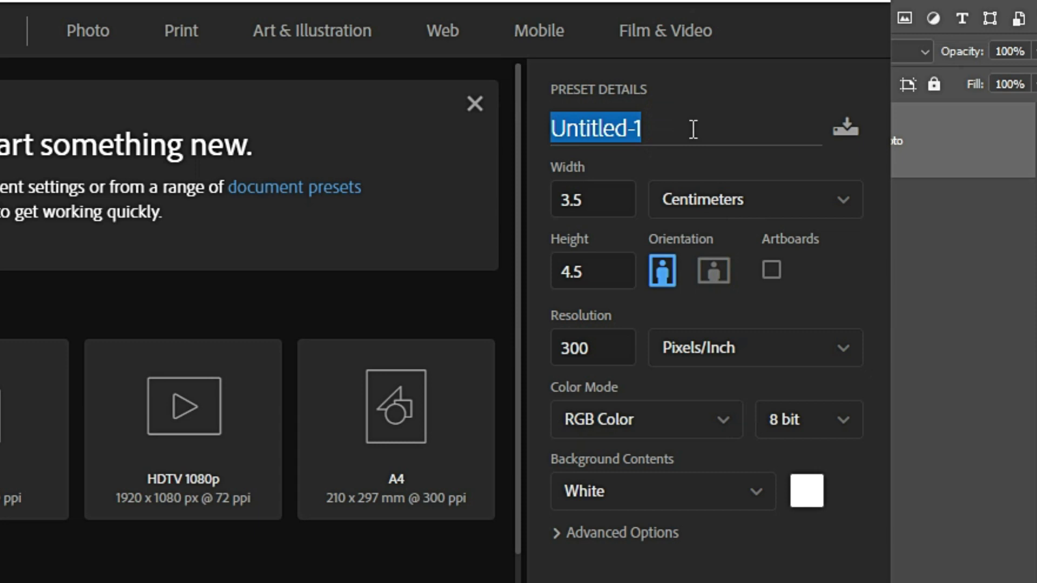
{"action": "type", "text": "P"}
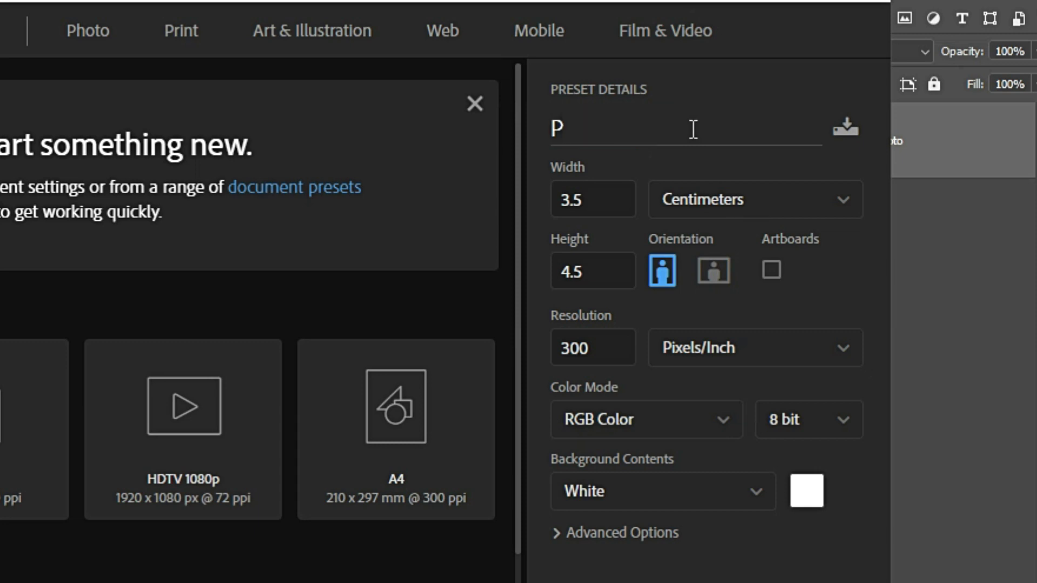
{"action": "type", "text": "ass"}
{"action": "type", "text": "po"}
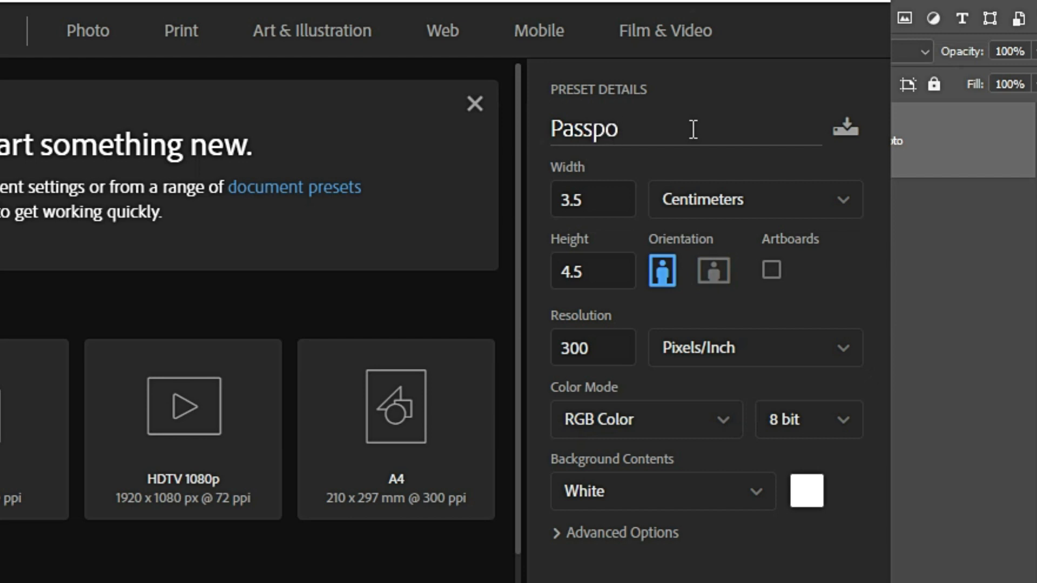
{"action": "type", "text": "rt"}
{"action": "type", "text": " Si"}
{"action": "type", "text": "ze"}
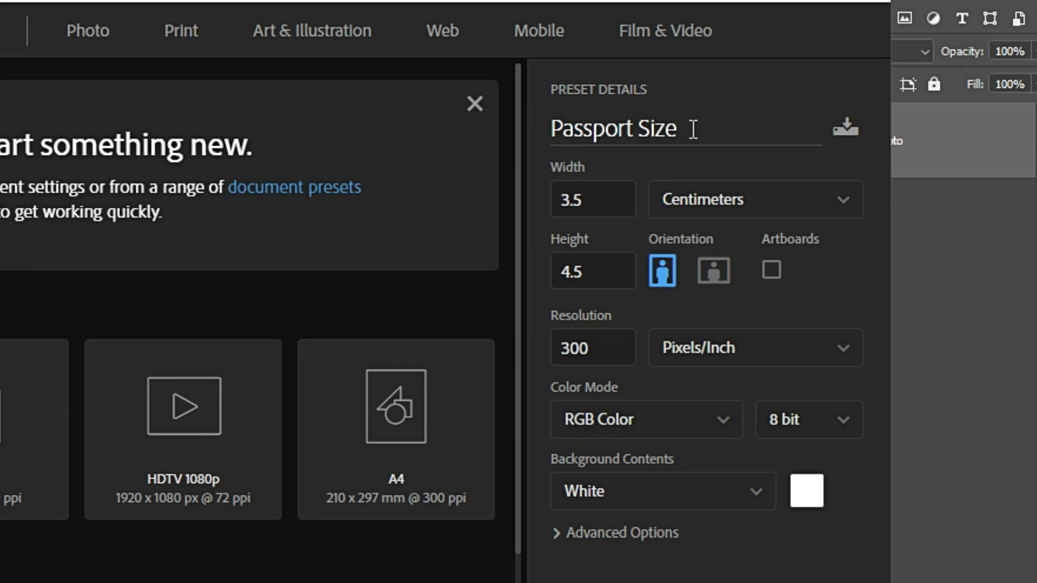
{"action": "left_click", "coordinate": [719, 214]}
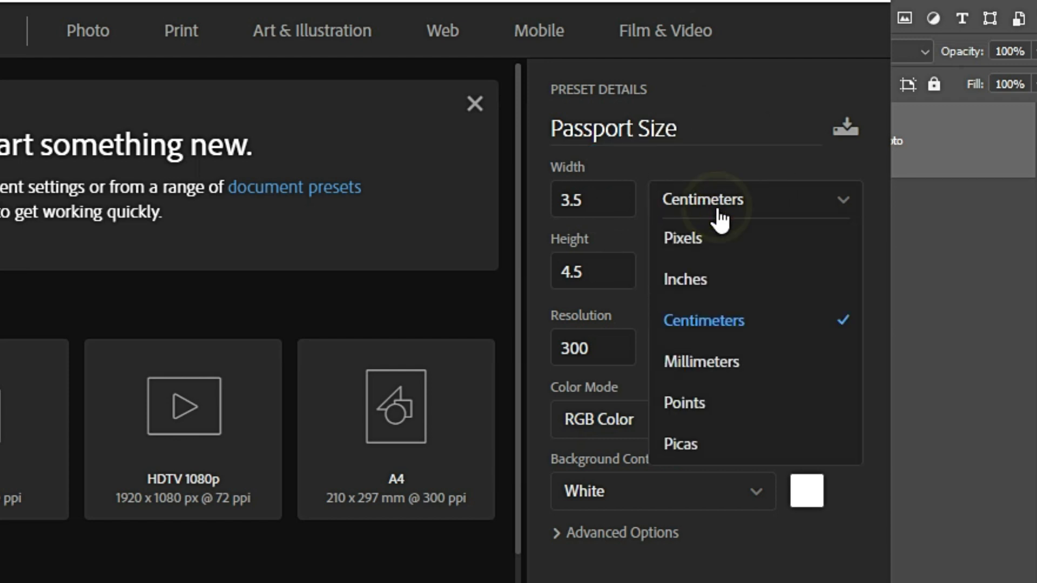
{"action": "left_click", "coordinate": [727, 322]}
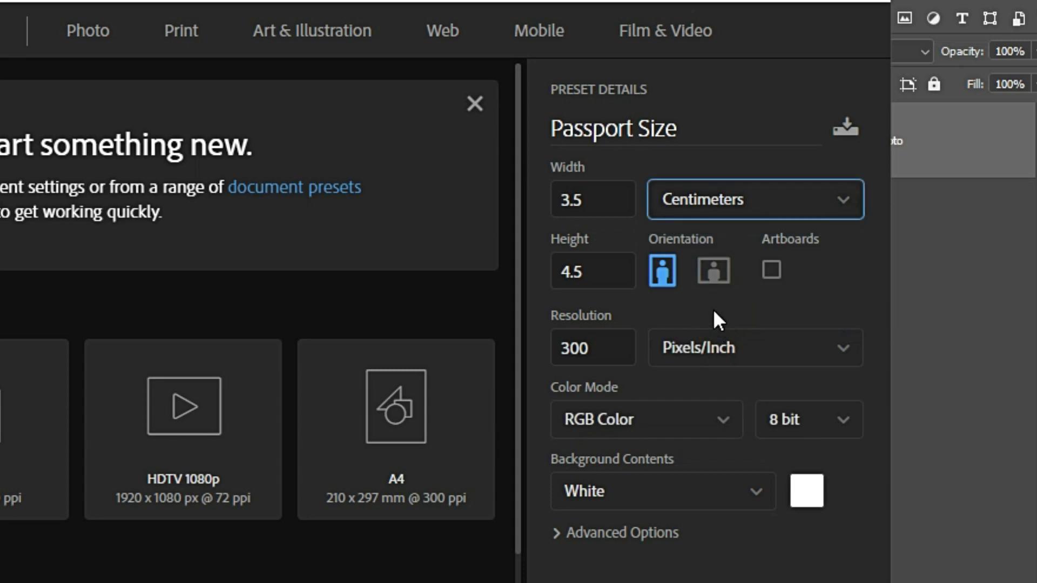
- Make it 3.5 × 4.5 cm at 300 pixels/inch and create the document
{"action": "left_click", "coordinate": [615, 200]}
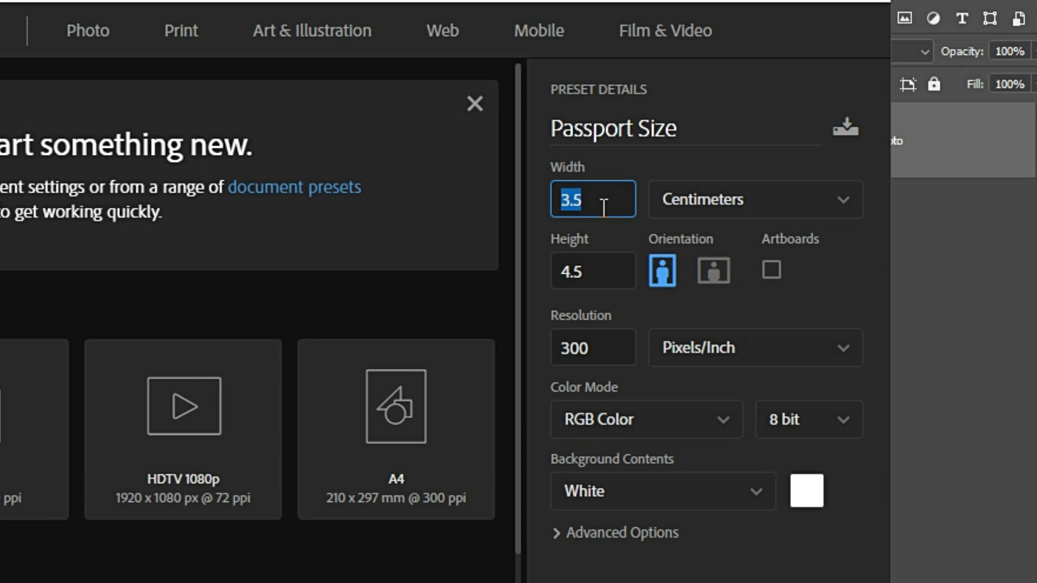
{"action": "type", "text": "3."}
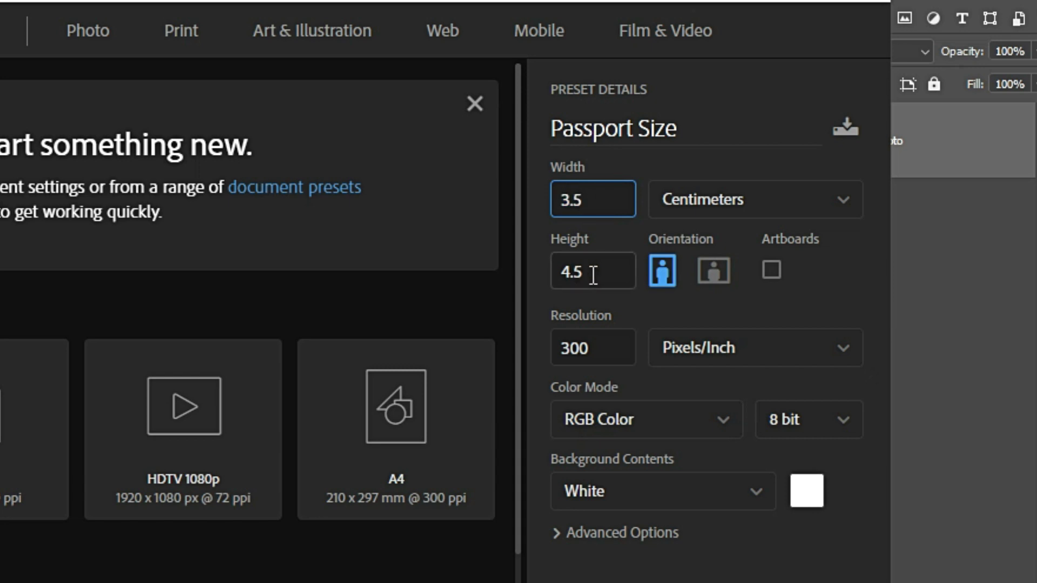
{"action": "left_click", "coordinate": [608, 273]}
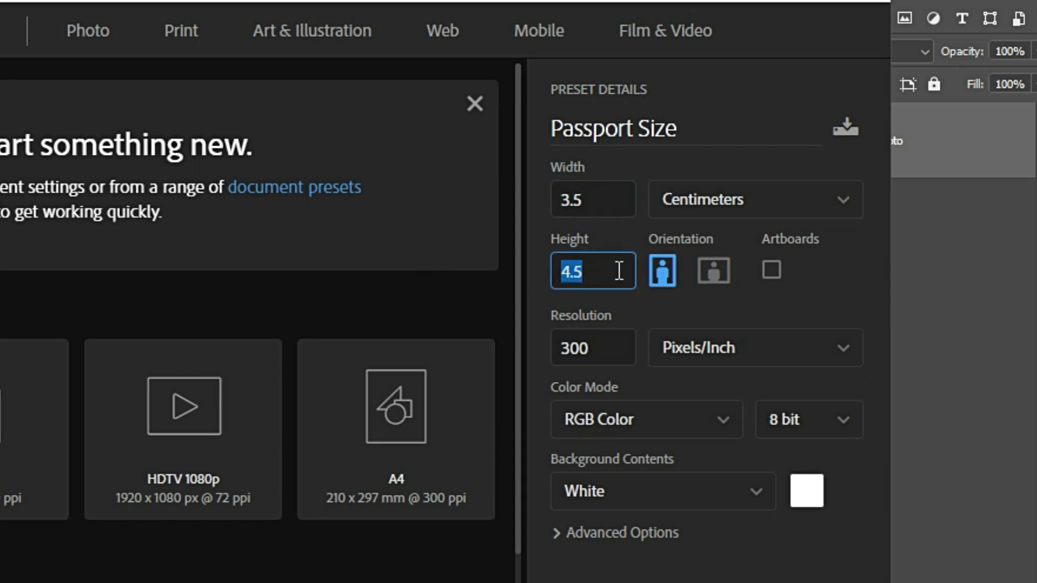
{"action": "type", "text": "4.5"}
{"action": "left_click", "coordinate": [773, 296]}
{"action": "left_click", "coordinate": [613, 350]}
{"action": "type", "text": "3"}
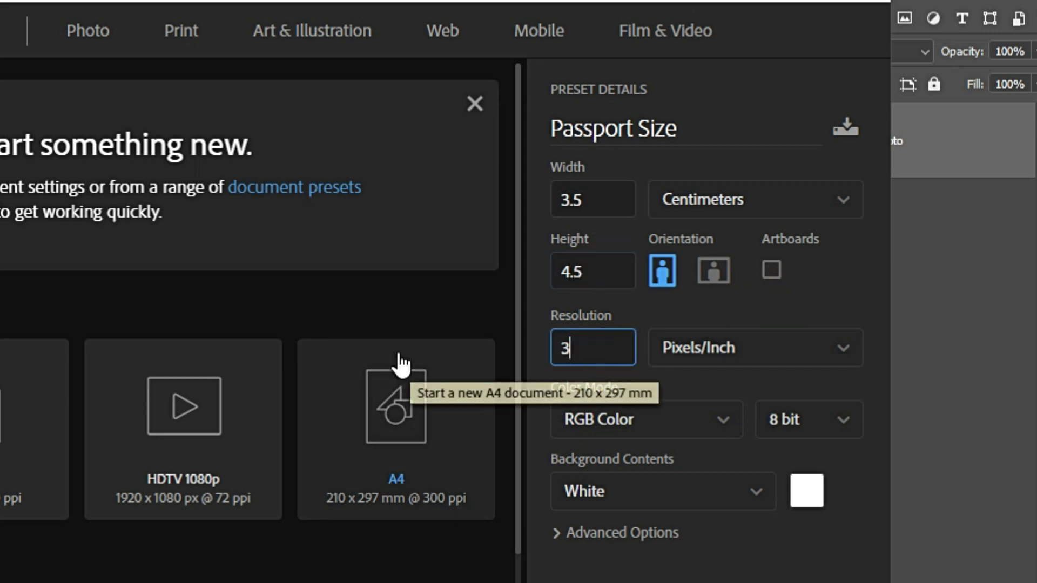
{"action": "type", "text": "00"}
{"action": "left_click", "coordinate": [850, 316]}
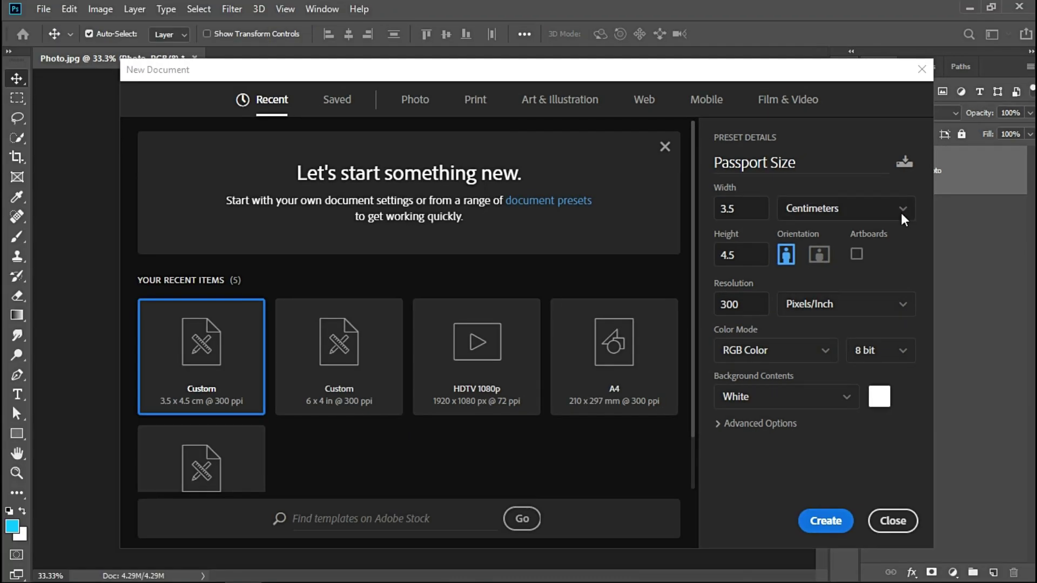
{"action": "left_click", "coordinate": [828, 521]}
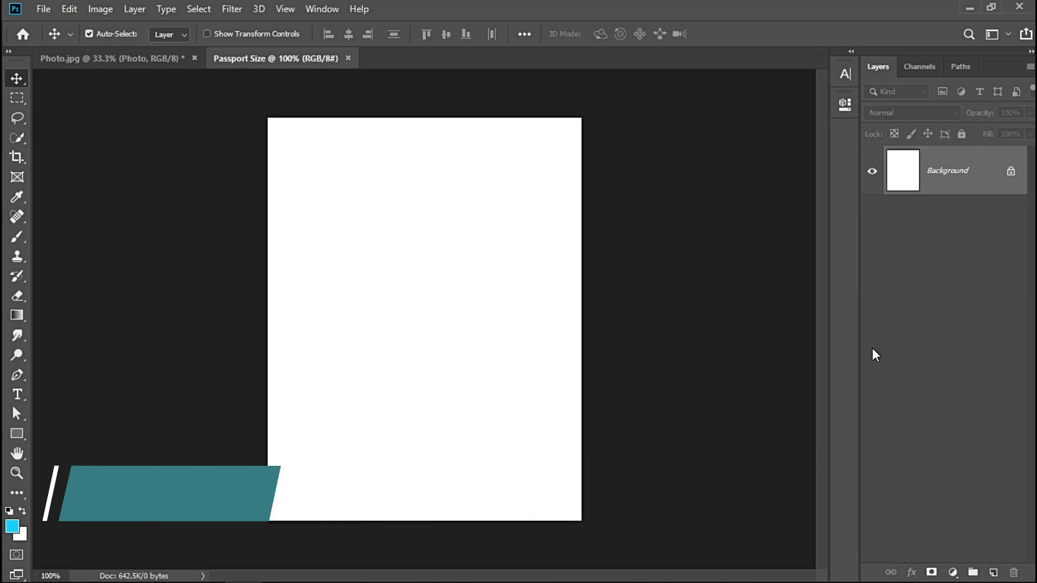
- Unlock the Passport Size background, rename it 01, and return to Photo.jpg
{"action": "left_click", "coordinate": [1011, 172]}
{"action": "left_click", "coordinate": [949, 238]}
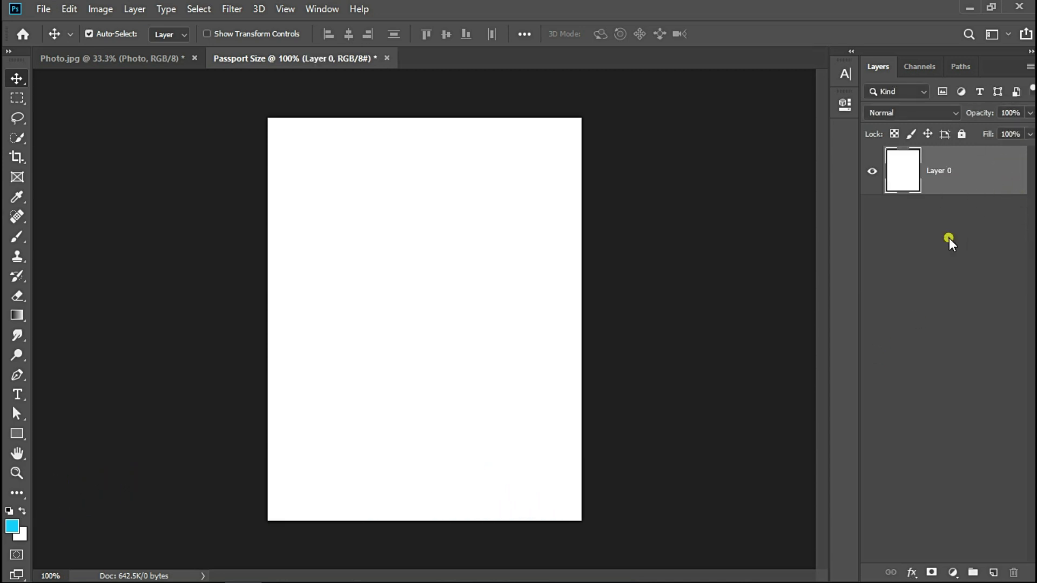
{"action": "double_click", "coordinate": [939, 171]}
{"action": "type", "text": "01"}
{"action": "key", "text": "Return"}
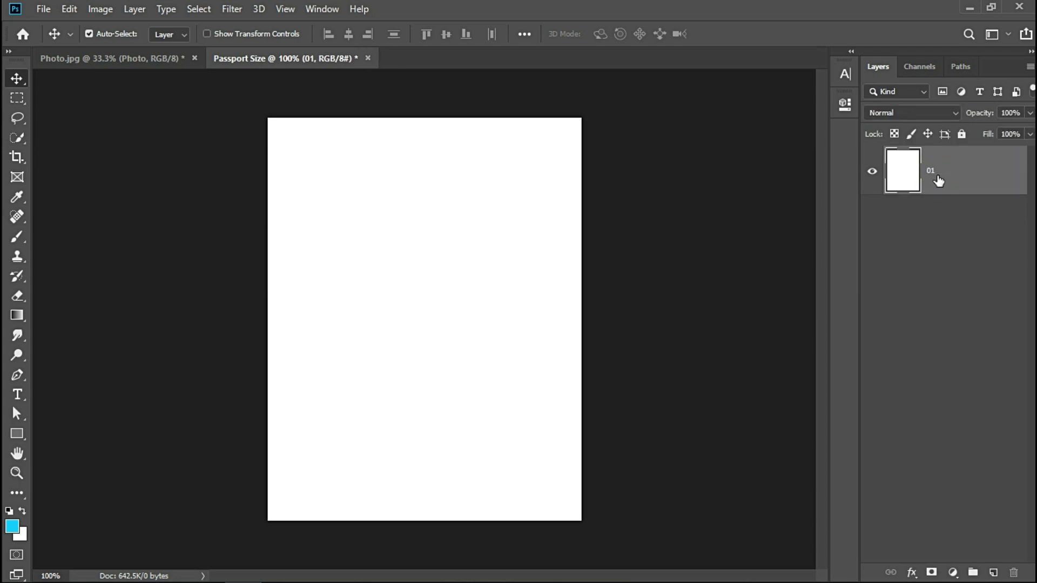
{"action": "left_click", "coordinate": [936, 260]}
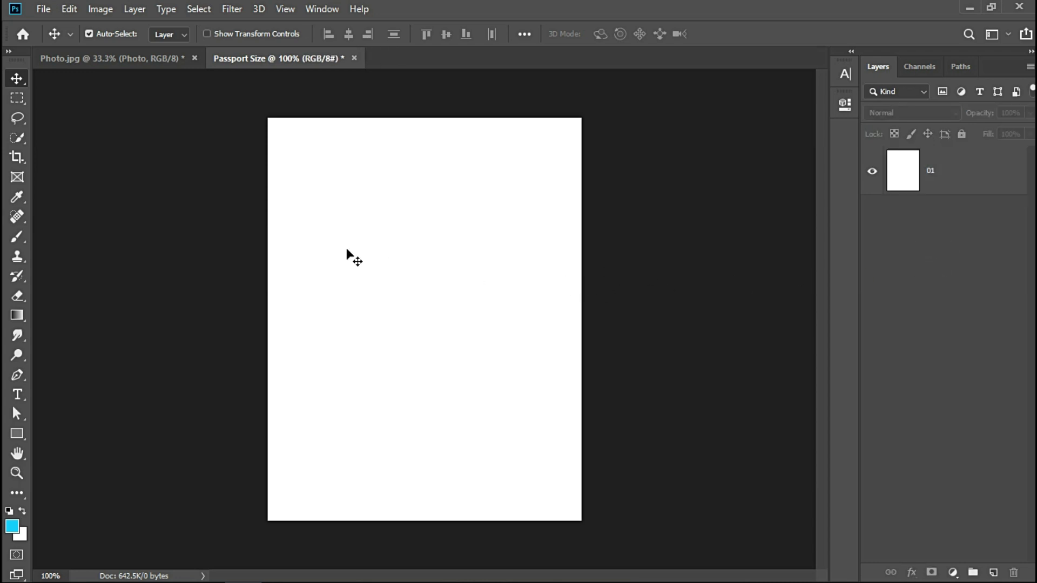
{"action": "left_click", "coordinate": [124, 58]}
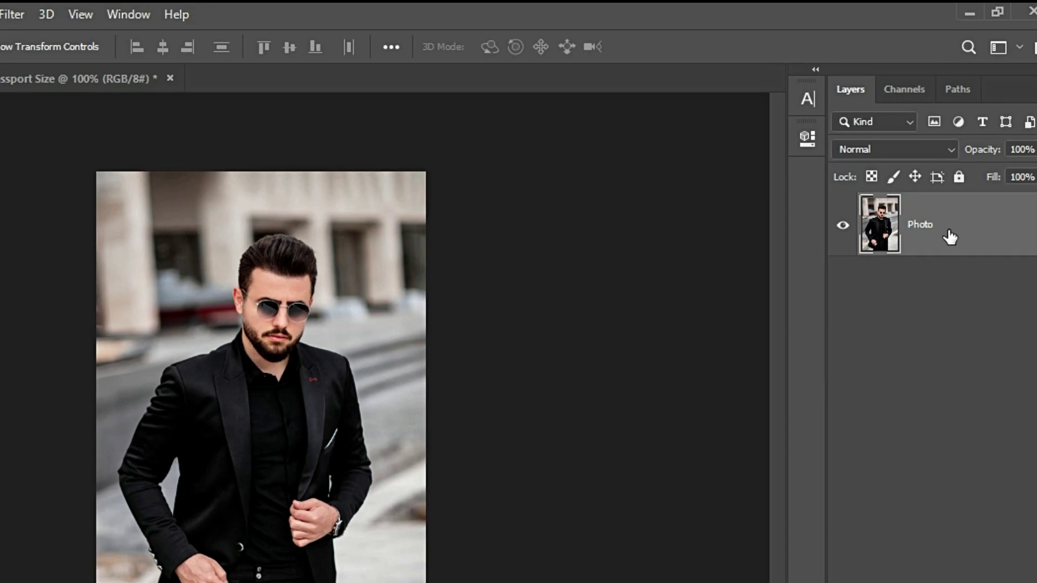
- Duplicate the Photo layer into the Passport Size document and view it there
{"action": "right_click", "coordinate": [955, 181]}
{"action": "left_click", "coordinate": [847, 110]}
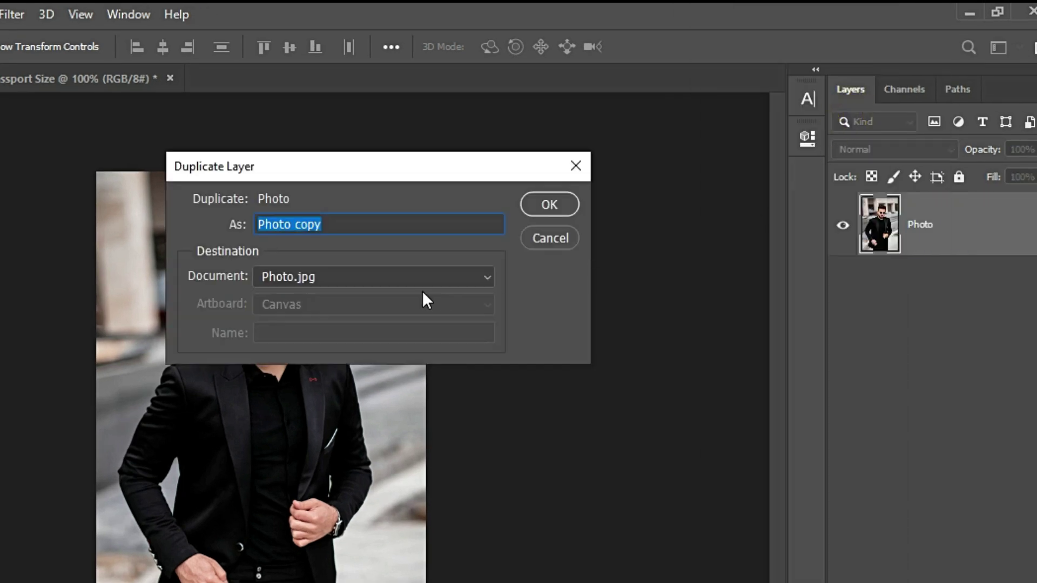
{"action": "left_click", "coordinate": [413, 278]}
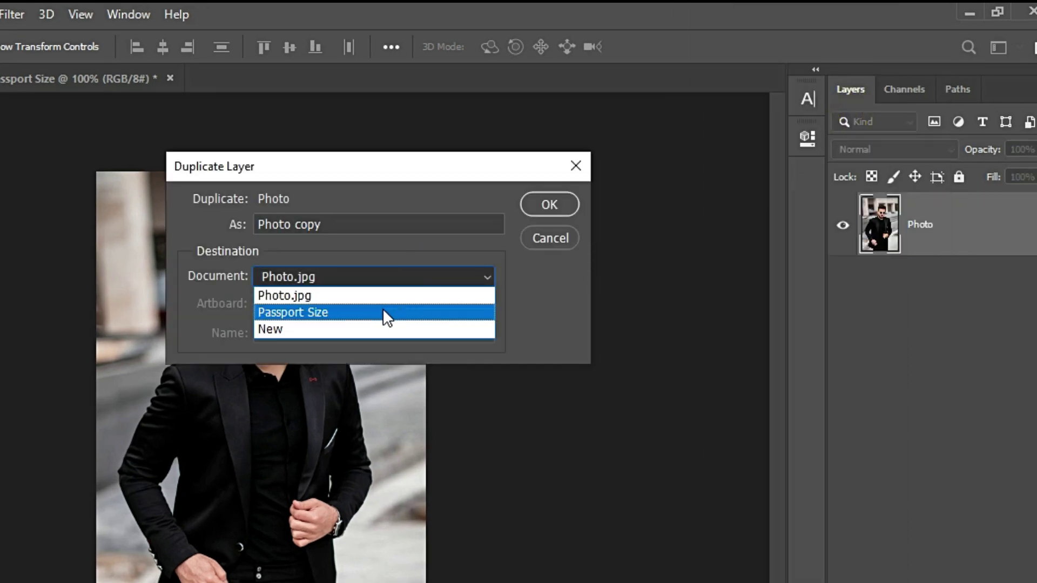
{"action": "left_click", "coordinate": [407, 310]}
{"action": "left_click", "coordinate": [537, 206]}
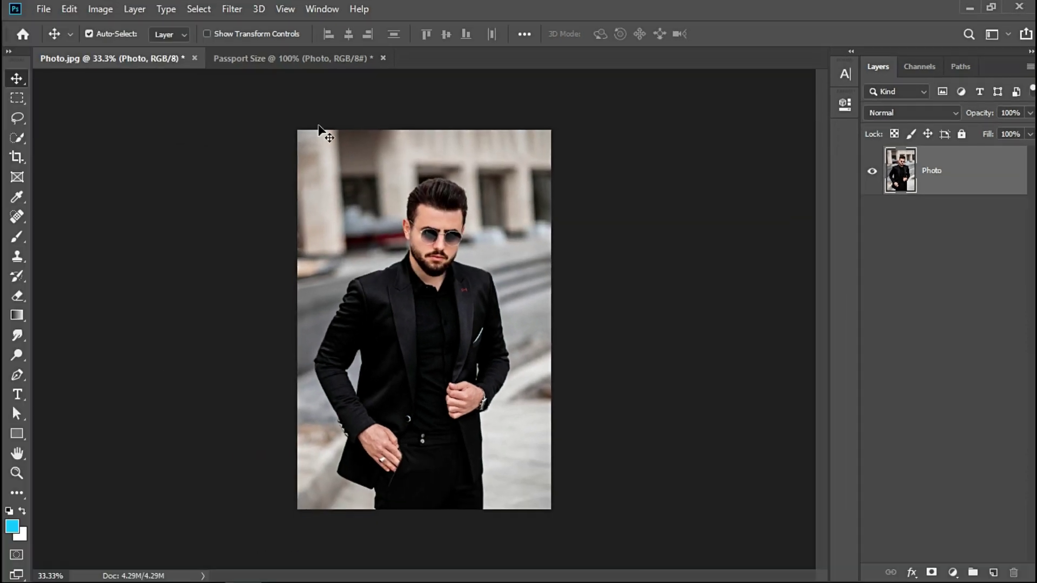
{"action": "left_click", "coordinate": [303, 56]}
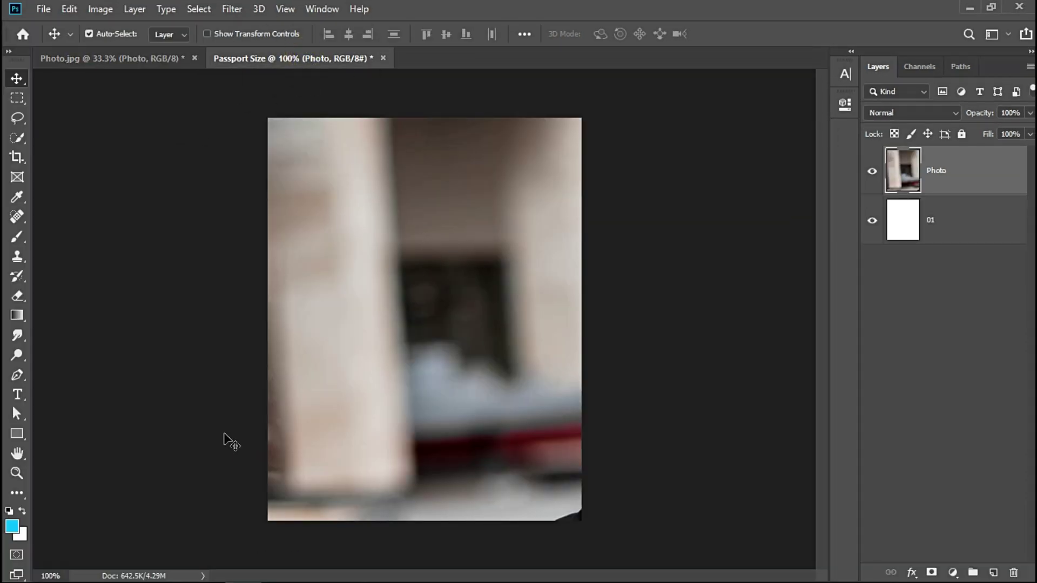
- Scale the portrait down to about 78% so it fills the passport canvas
{"action": "left_click", "coordinate": [17, 473]}
{"action": "left_click_drag", "start_coordinate": [535, 273], "coordinate": [444, 281]}
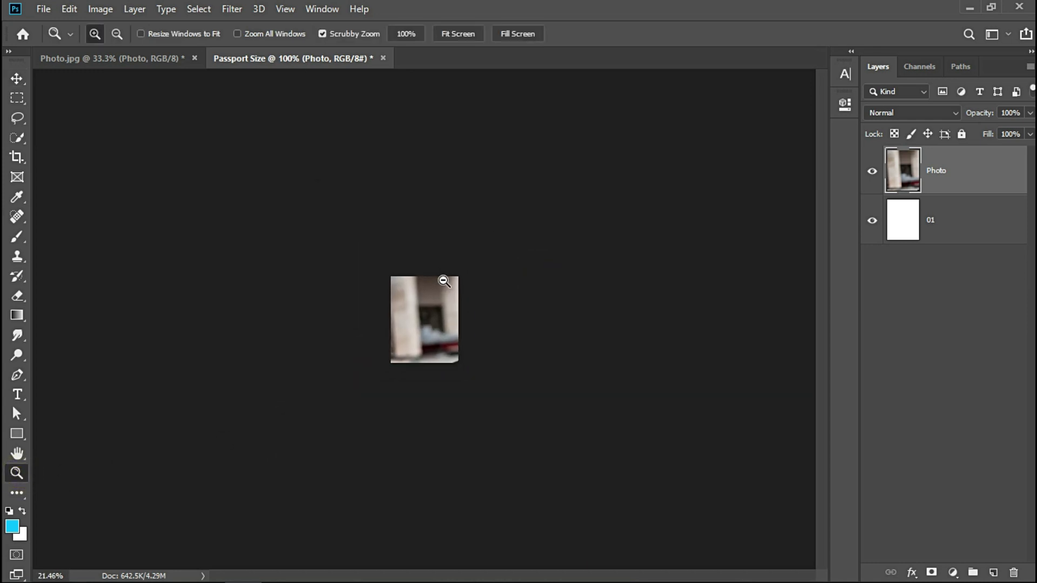
{"action": "left_click", "coordinate": [17, 78]}
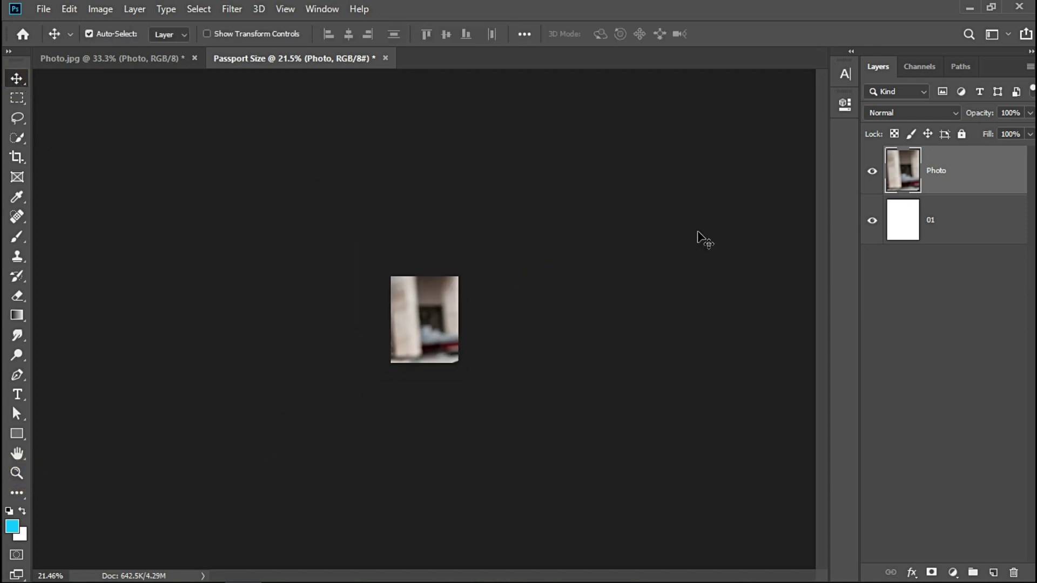
{"action": "left_click", "coordinate": [272, 34]}
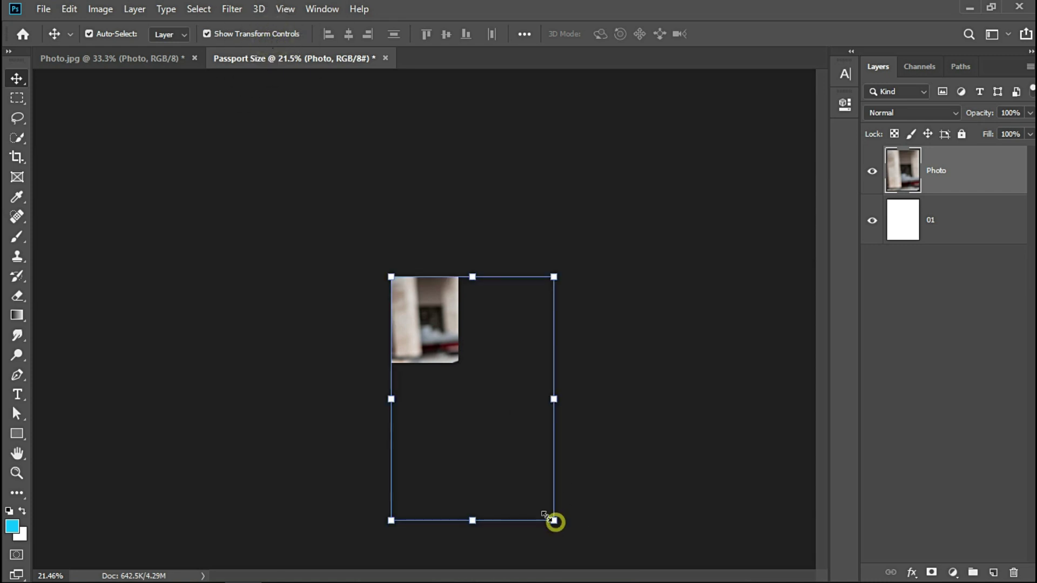
{"action": "left_click_drag", "start_coordinate": [554, 520], "coordinate": [493, 430]}
{"action": "left_click_drag", "start_coordinate": [463, 366], "coordinate": [454, 370]}
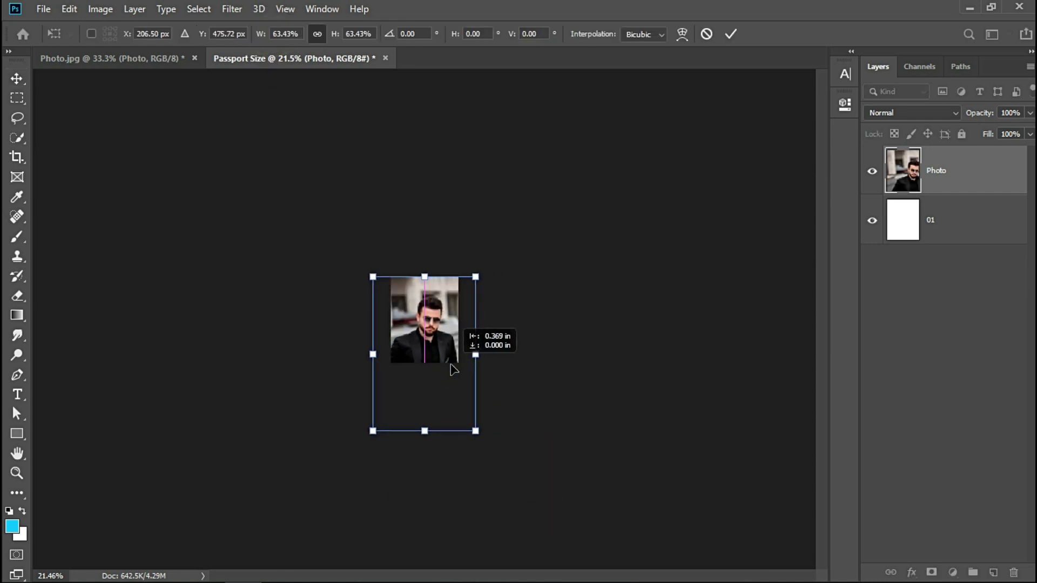
{"action": "left_click_drag", "start_coordinate": [477, 277], "coordinate": [497, 240]}
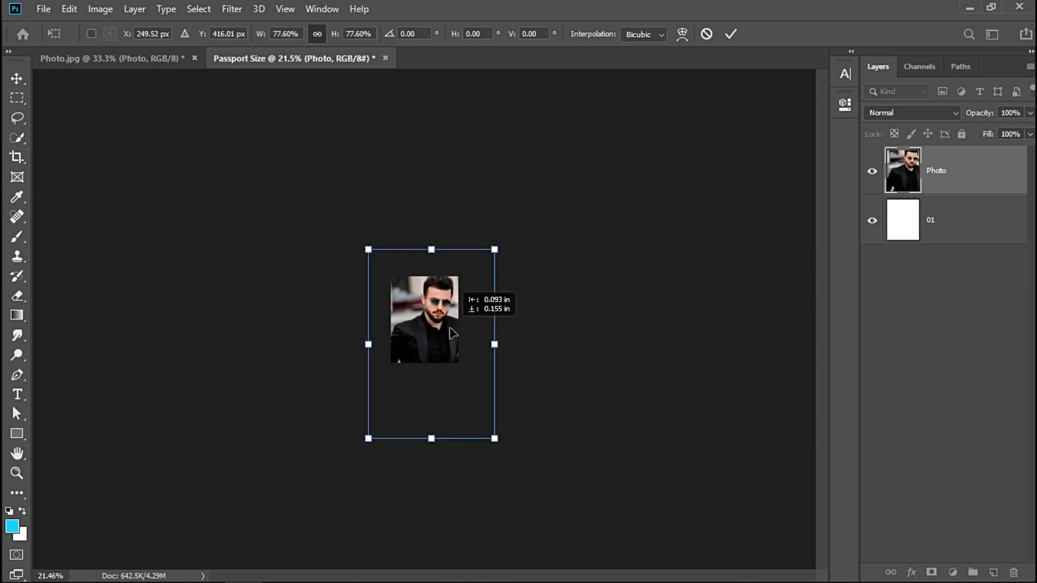
{"action": "key", "text": "Return"}
- Reposition and nudge the portrait until the head and shoulders are framed
{"action": "left_click", "coordinate": [17, 473]}
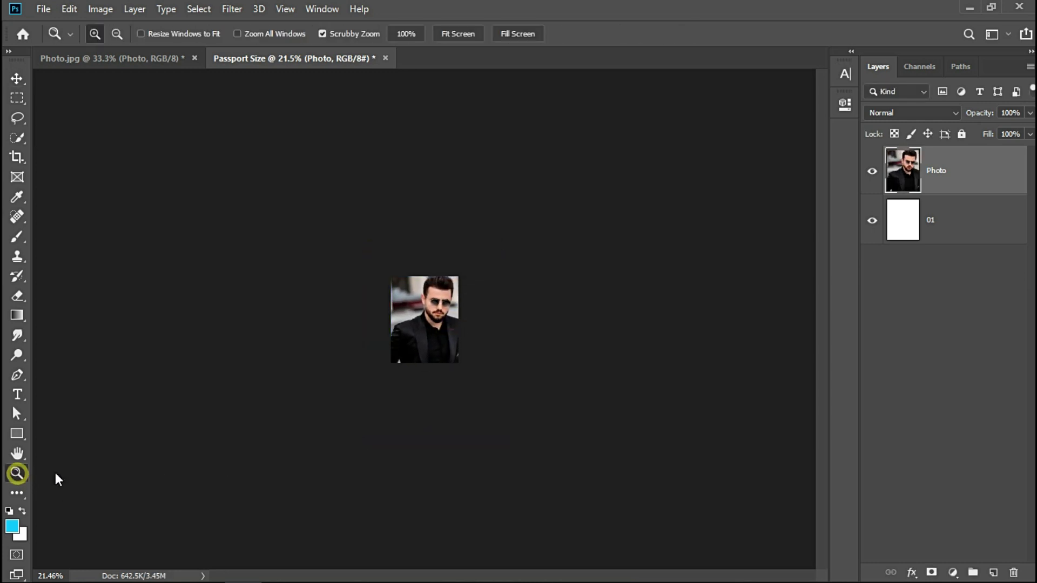
{"action": "left_click_drag", "start_coordinate": [413, 371], "coordinate": [499, 351]}
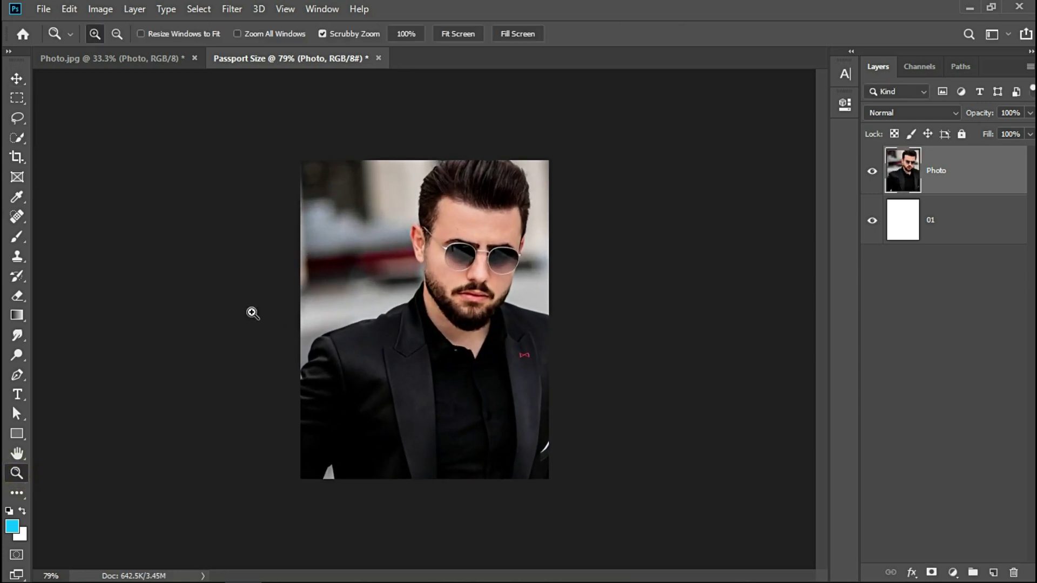
{"action": "left_click", "coordinate": [16, 79]}
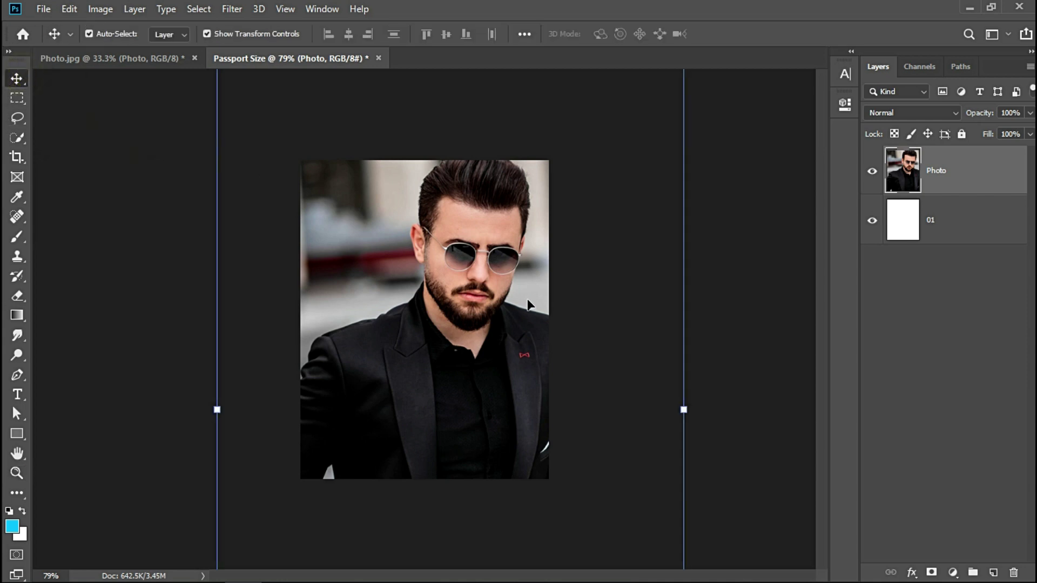
{"action": "left_click_drag", "start_coordinate": [517, 304], "coordinate": [474, 325]}
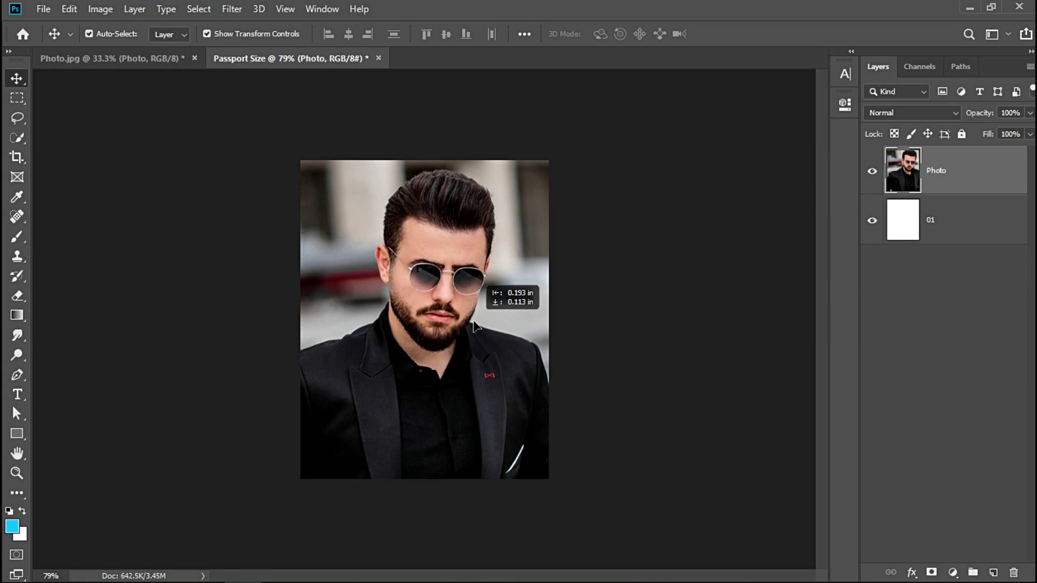
{"action": "key", "text": "Left"}
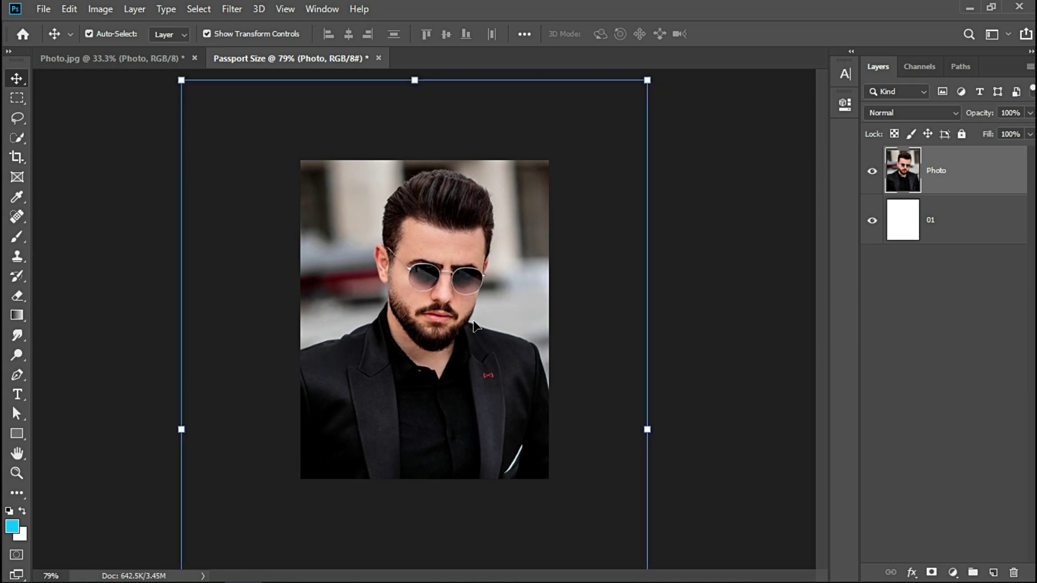
{"action": "key", "text": "Up"}
{"action": "key", "text": "Up"}
{"action": "key", "text": "Up"}
{"action": "key", "text": "Right"}
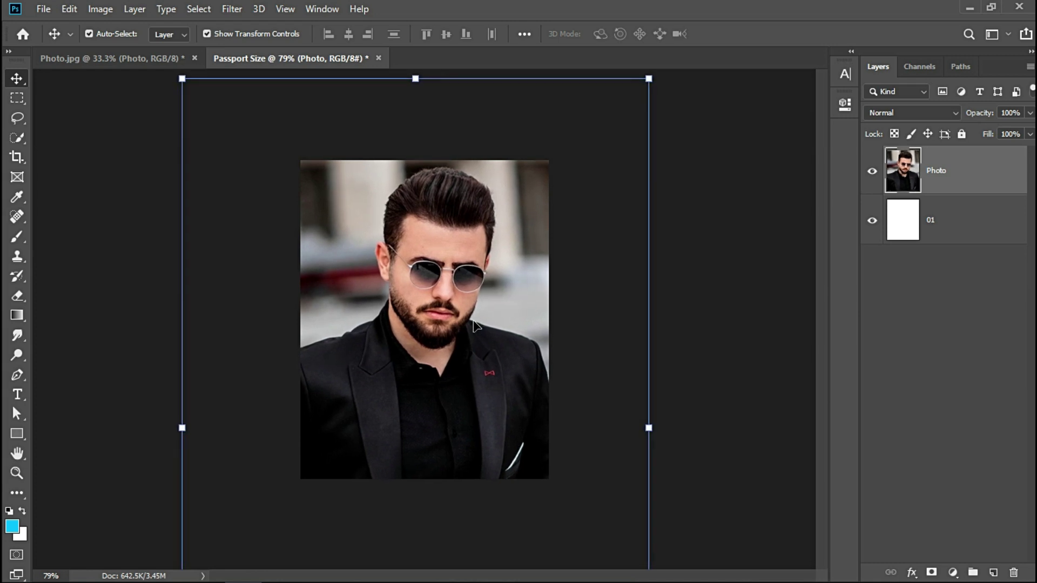
{"action": "key", "text": "Down"}
{"action": "key", "text": "Down"}
{"action": "key", "text": "Down"}
{"action": "key", "text": "Down"}
{"action": "key", "text": "Down"}
{"action": "key", "text": "Down"}
{"action": "key", "text": "Down"}
{"action": "key", "text": "Down"}
{"action": "key", "text": "Down"}
{"action": "key", "text": "Down"}
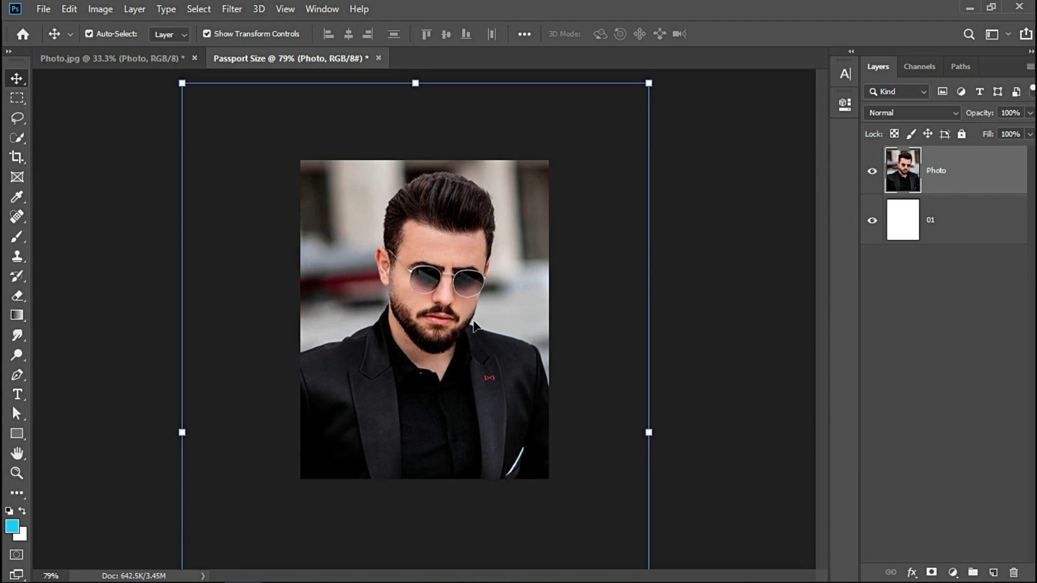
{"action": "key", "text": "Down"}
{"action": "key", "text": "Down"}
{"action": "key", "text": "Right"}
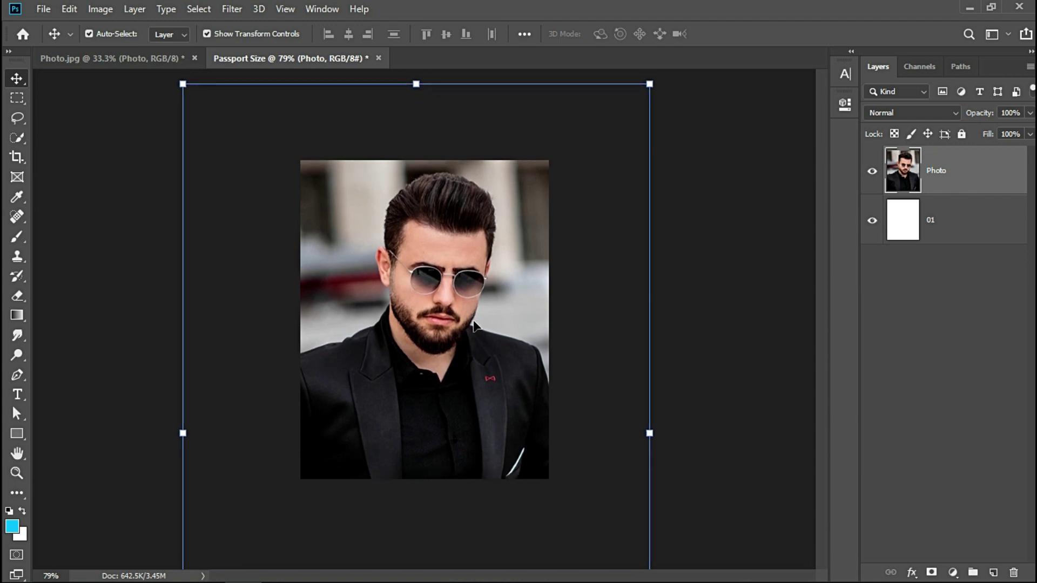
{"action": "key", "text": "Right"}
{"action": "key", "text": "Right"}
{"action": "key", "text": "Right"}
{"action": "key", "text": "Right"}
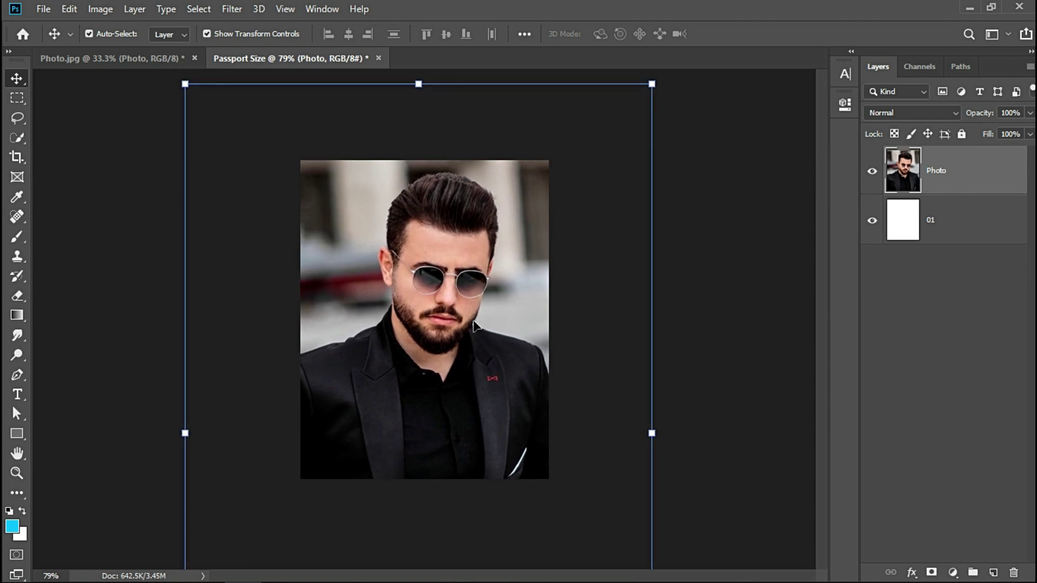
- Crop the Passport Size document to its canvas, trimming the overhanging portrait pixels
{"action": "left_click", "coordinate": [916, 324]}
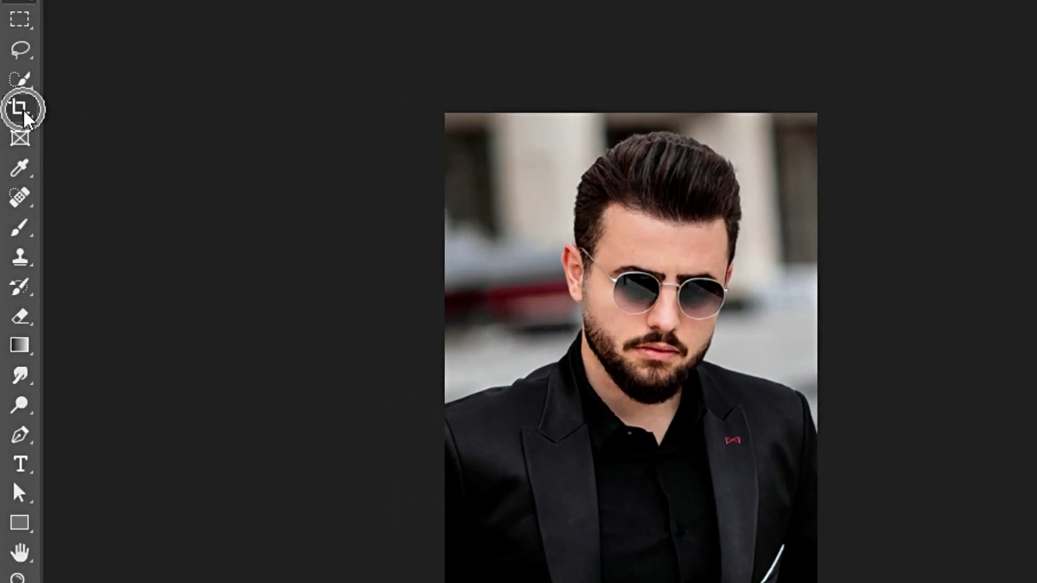
{"action": "left_click", "coordinate": [24, 116]}
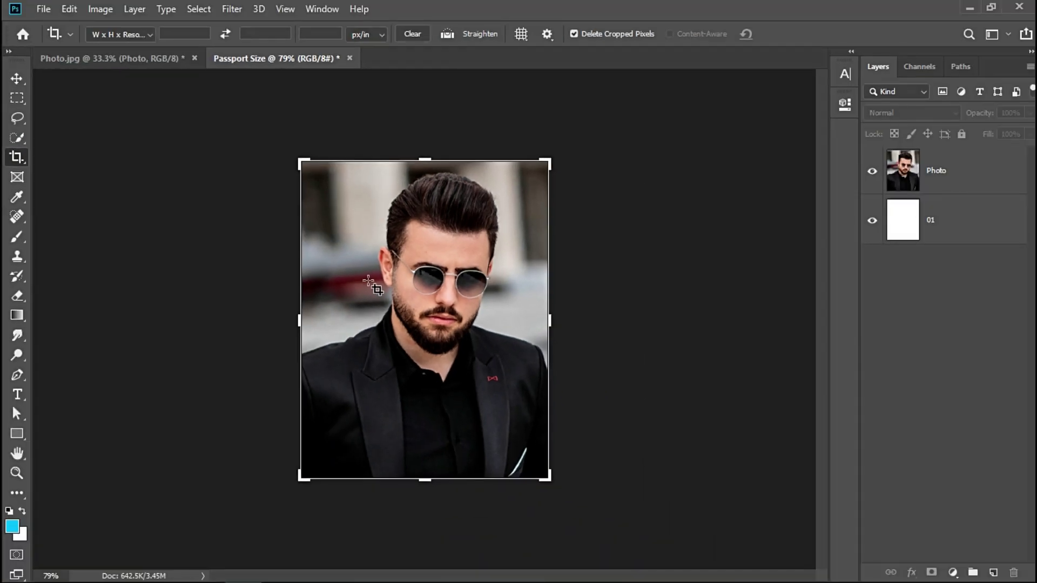
{"action": "left_click", "coordinate": [367, 279]}
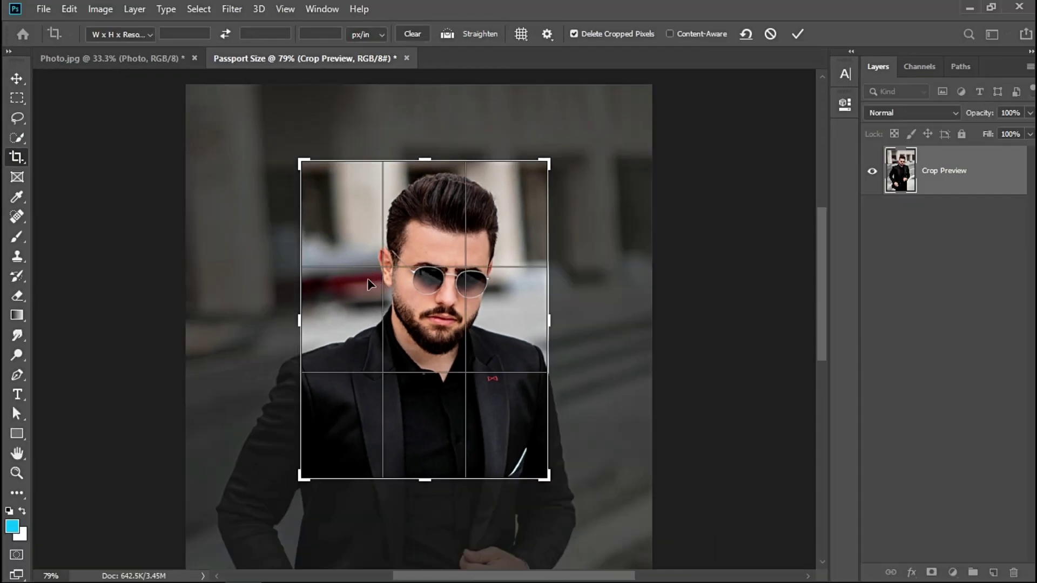
{"action": "left_click", "coordinate": [799, 34]}
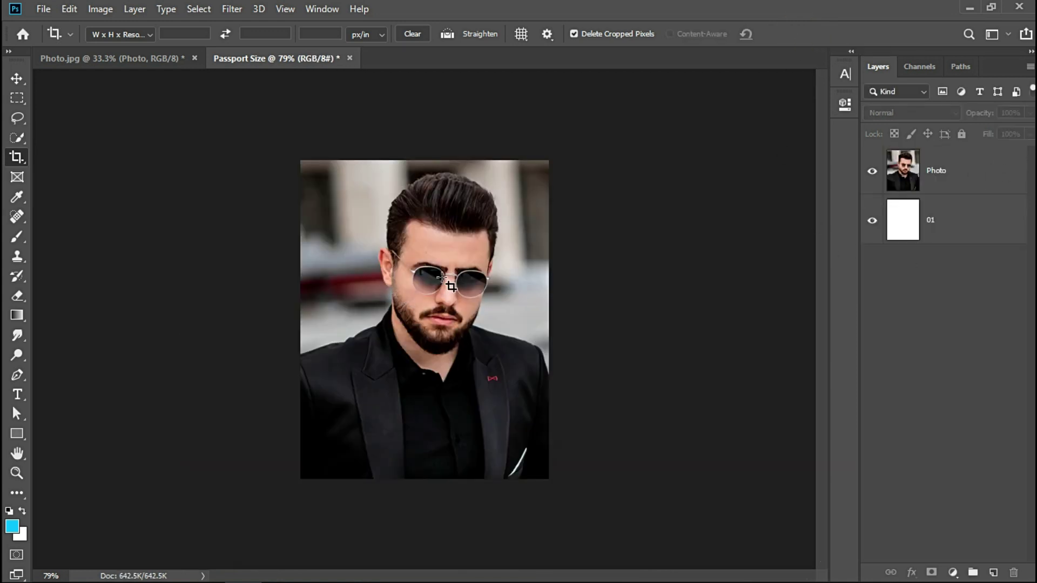
{"action": "left_click", "coordinate": [17, 80]}
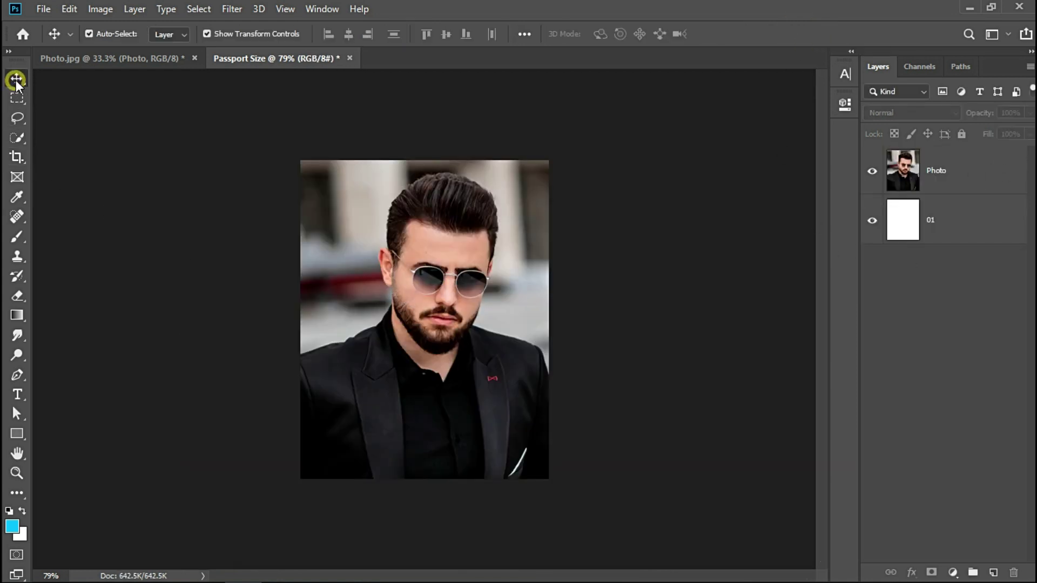
{"action": "left_click", "coordinate": [43, 8]}
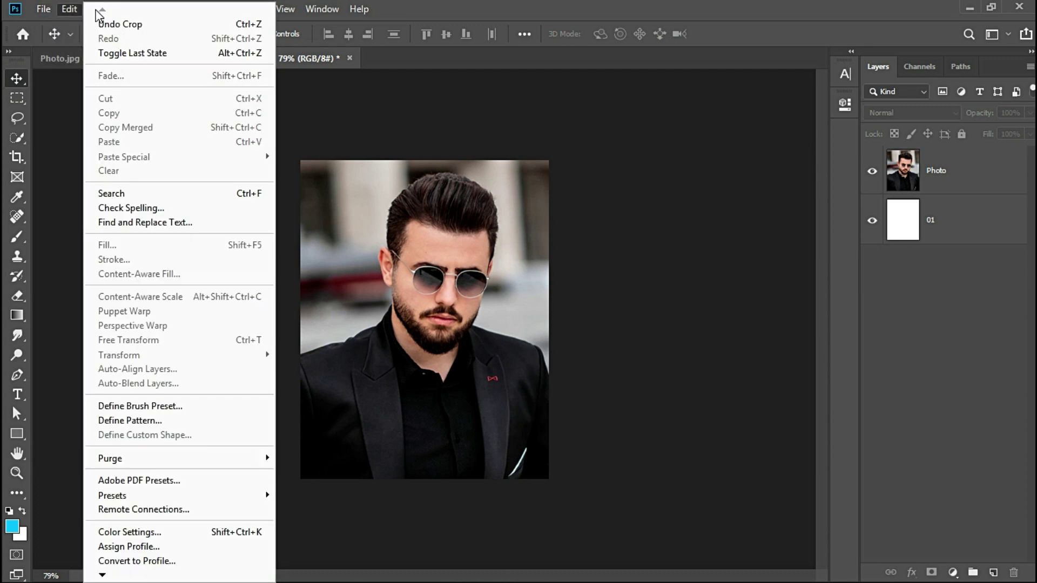
{"action": "left_click", "coordinate": [42, 115]}
{"action": "left_click", "coordinate": [90, 16]}
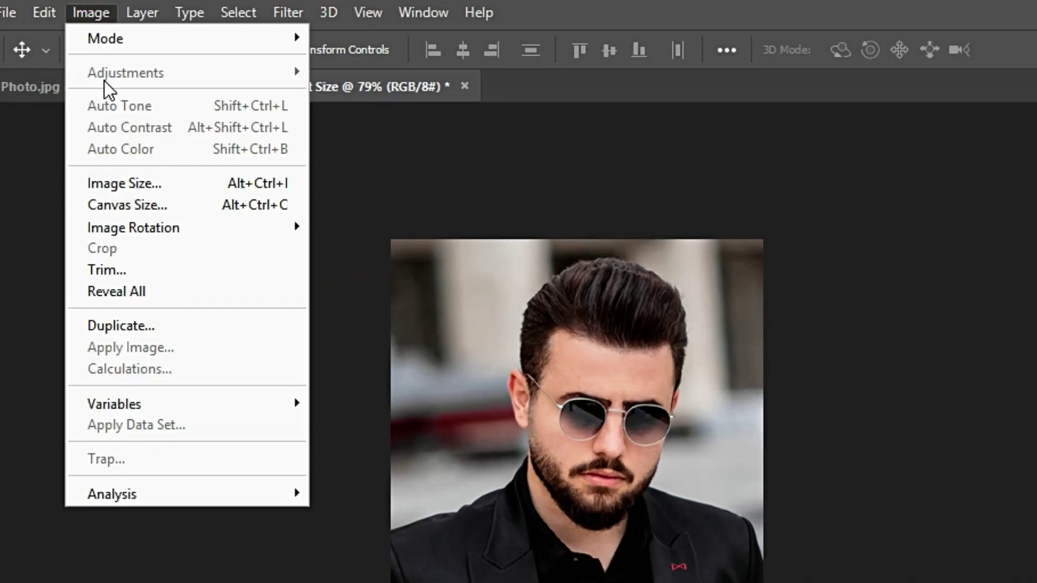
{"action": "left_click", "coordinate": [116, 204]}
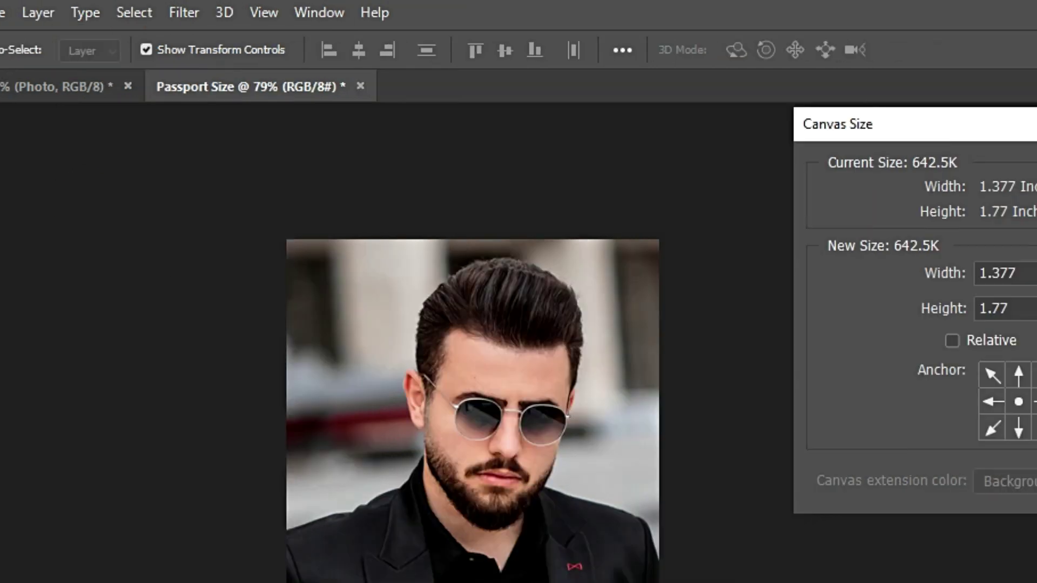
{"action": "left_click", "coordinate": [758, 271]}
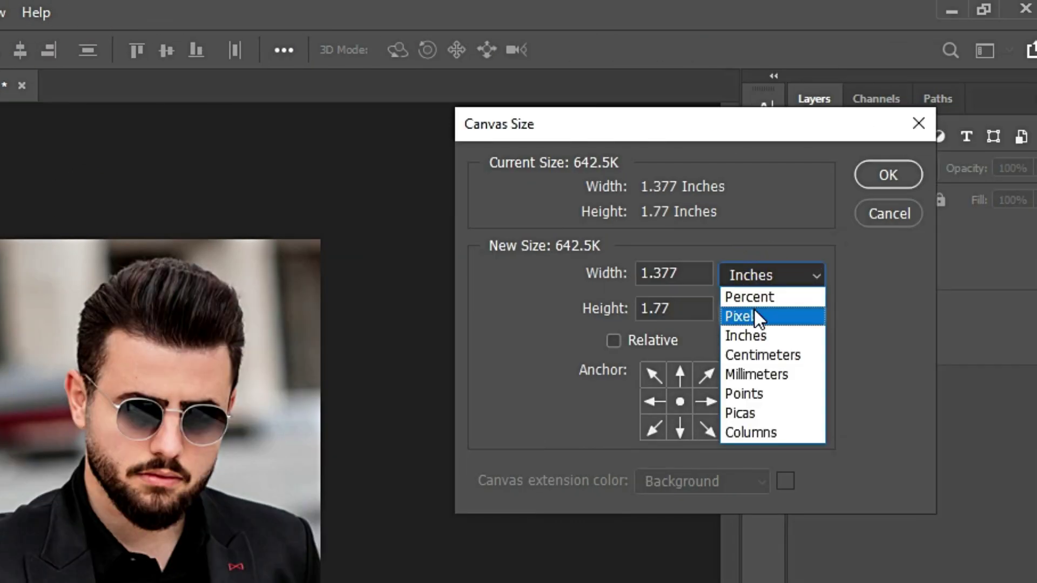
{"action": "left_click", "coordinate": [753, 355]}
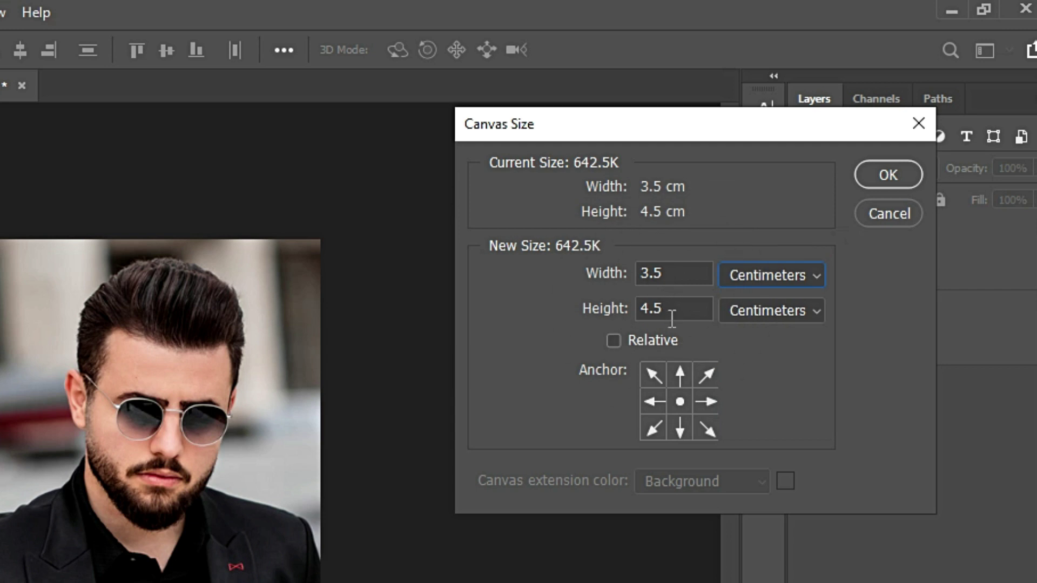
{"action": "left_click", "coordinate": [873, 186]}
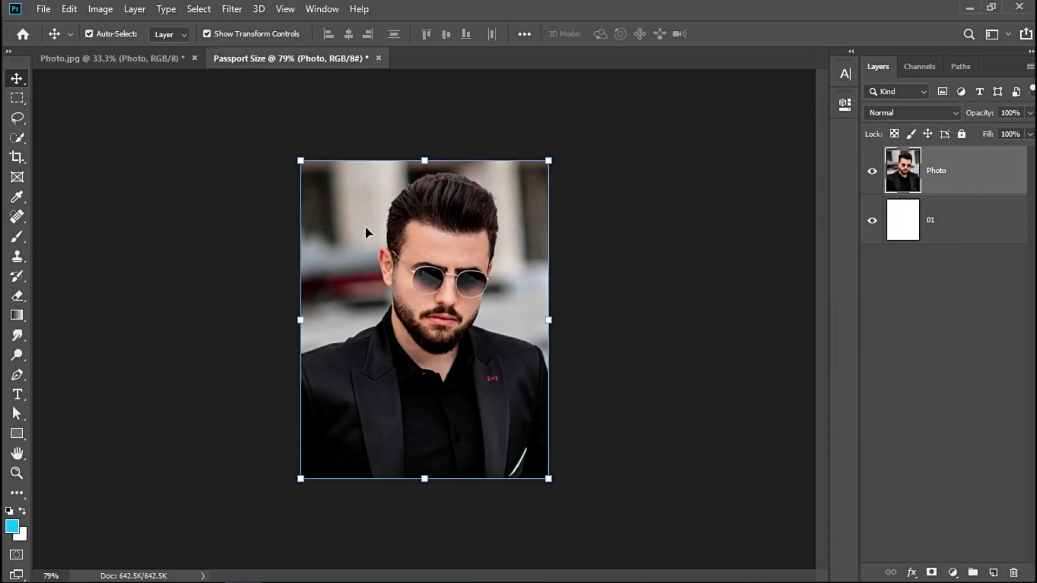
- Start a new document named 'Passport Size 8P'
{"action": "left_click", "coordinate": [44, 9]}
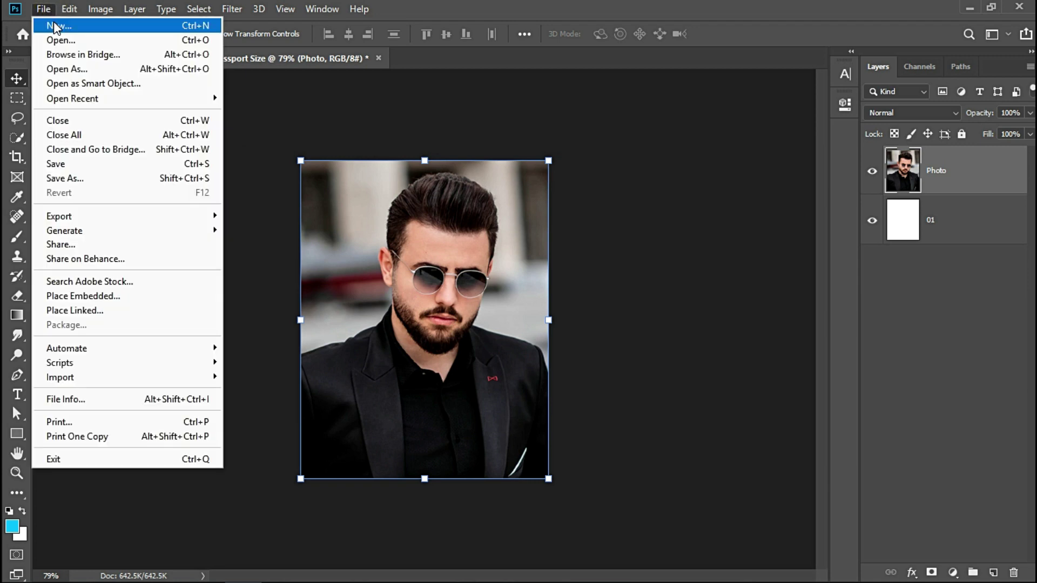
{"action": "left_click", "coordinate": [55, 25]}
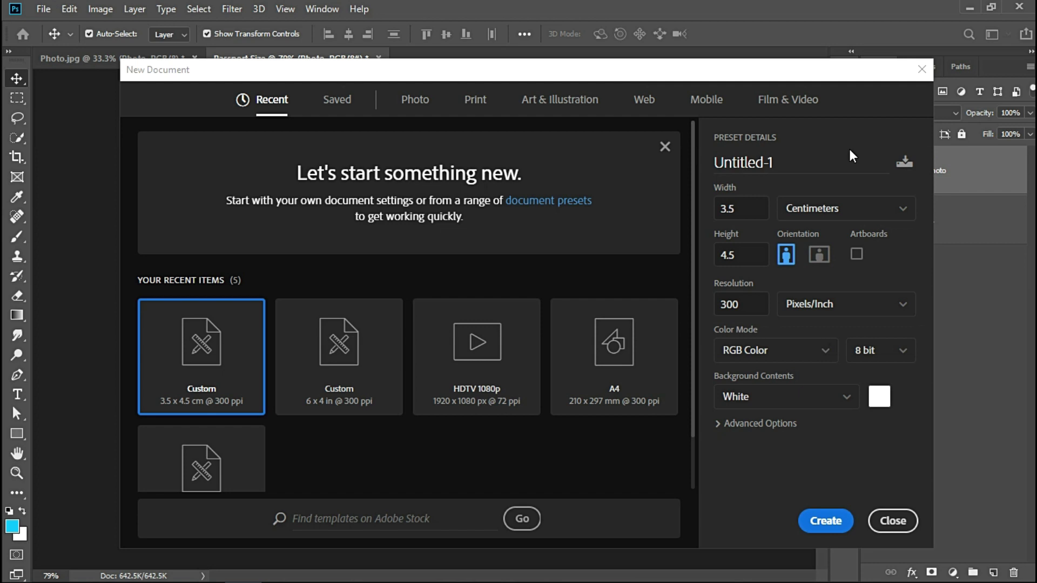
{"action": "double_click", "coordinate": [824, 160]}
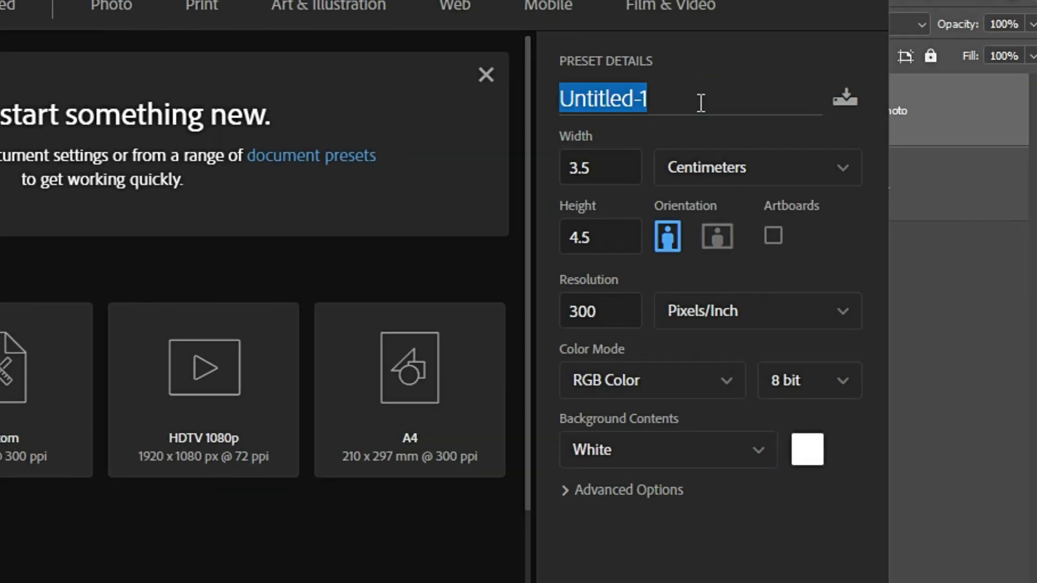
{"action": "type", "text": "Pas"}
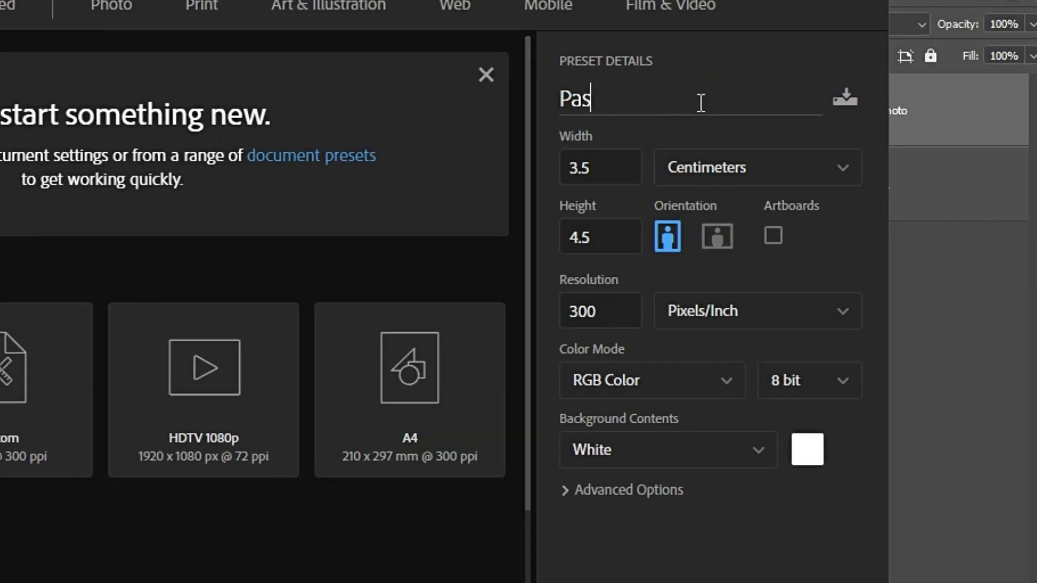
{"action": "type", "text": "sport Si"}
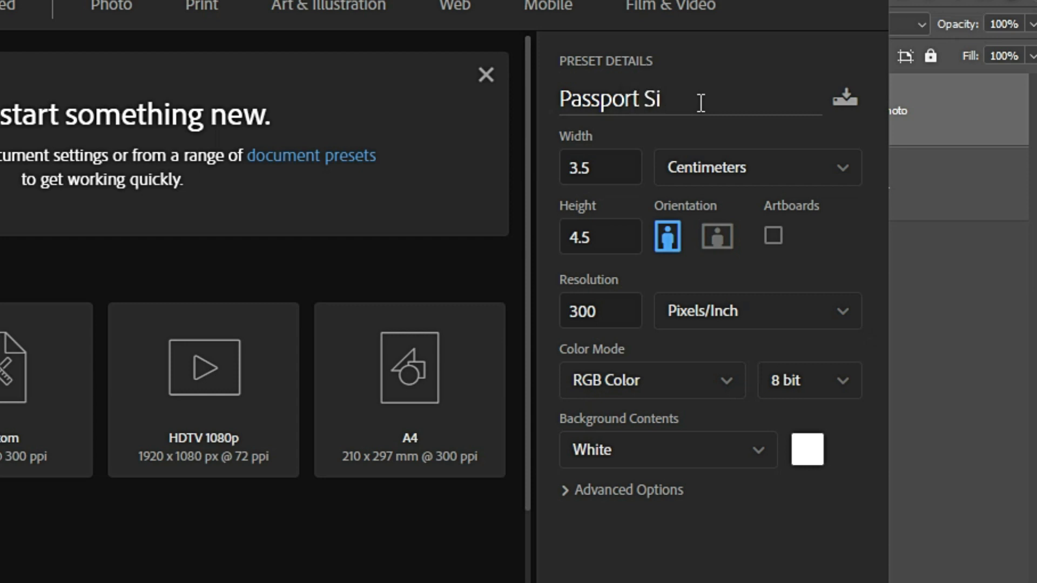
{"action": "type", "text": "z"}
{"action": "type", "text": "e"}
{"action": "type", "text": " 8"}
{"action": "type", "text": "P"}
- Make it 6 × 4 inches at 300 ppi and create it
{"action": "left_click", "coordinate": [732, 171]}
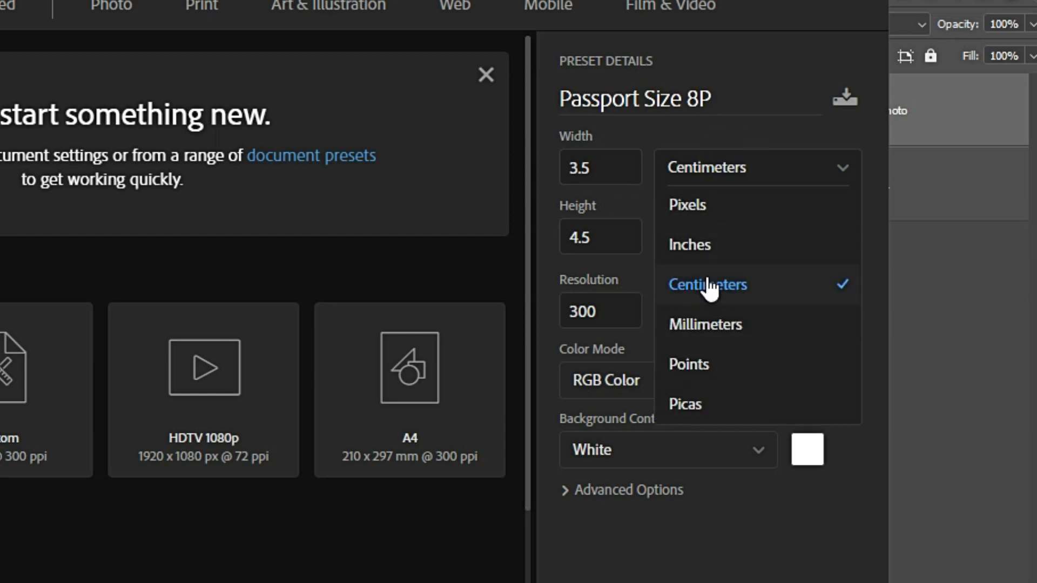
{"action": "left_click", "coordinate": [709, 251]}
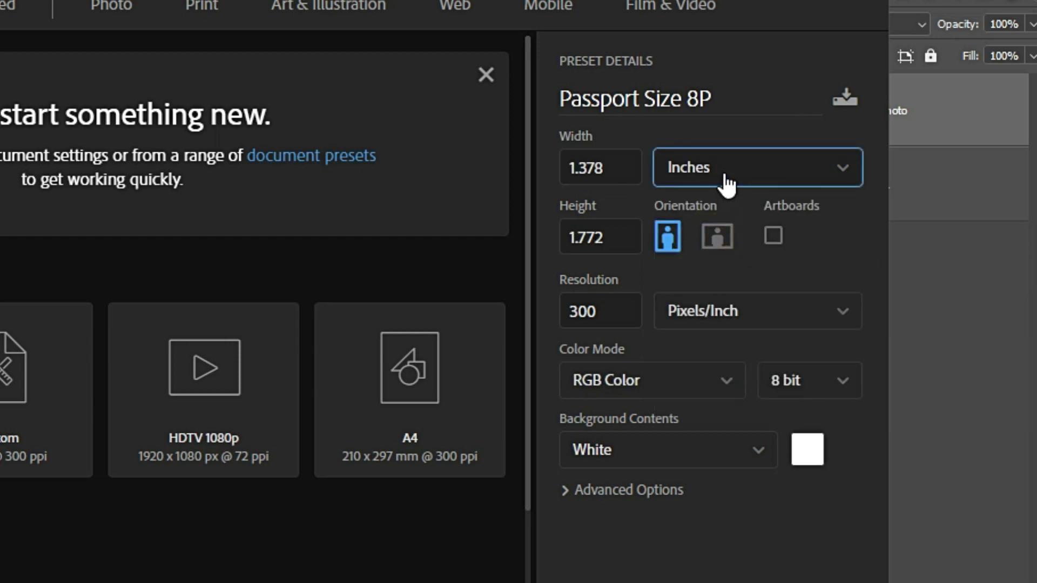
{"action": "double_click", "coordinate": [621, 168]}
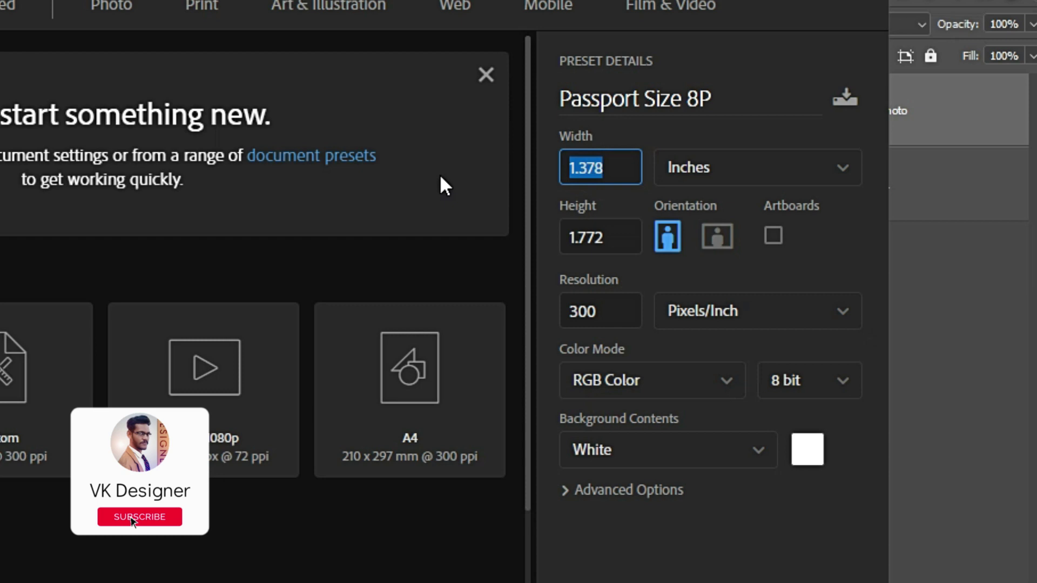
{"action": "type", "text": "6"}
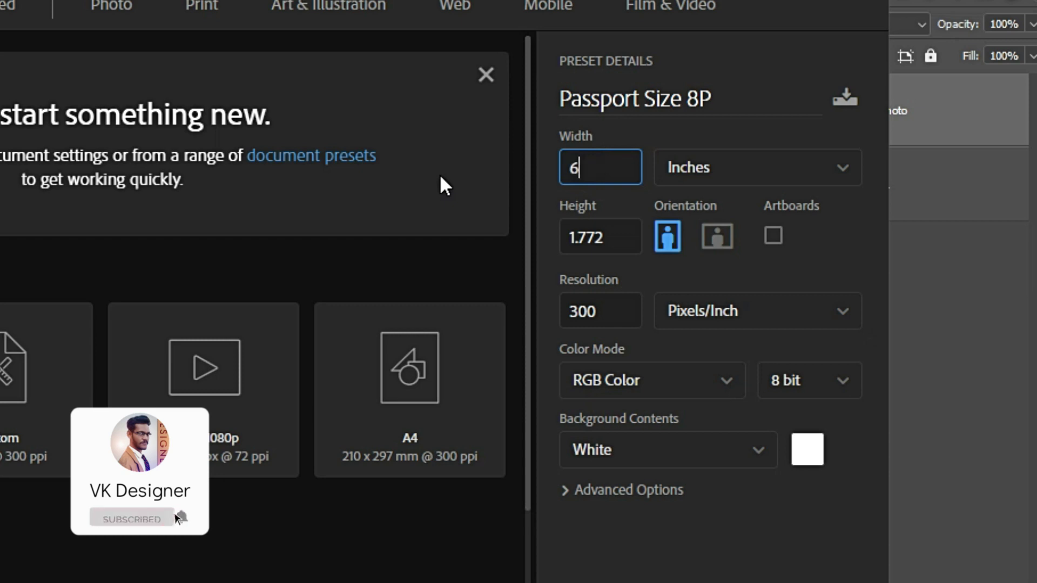
{"action": "double_click", "coordinate": [616, 238]}
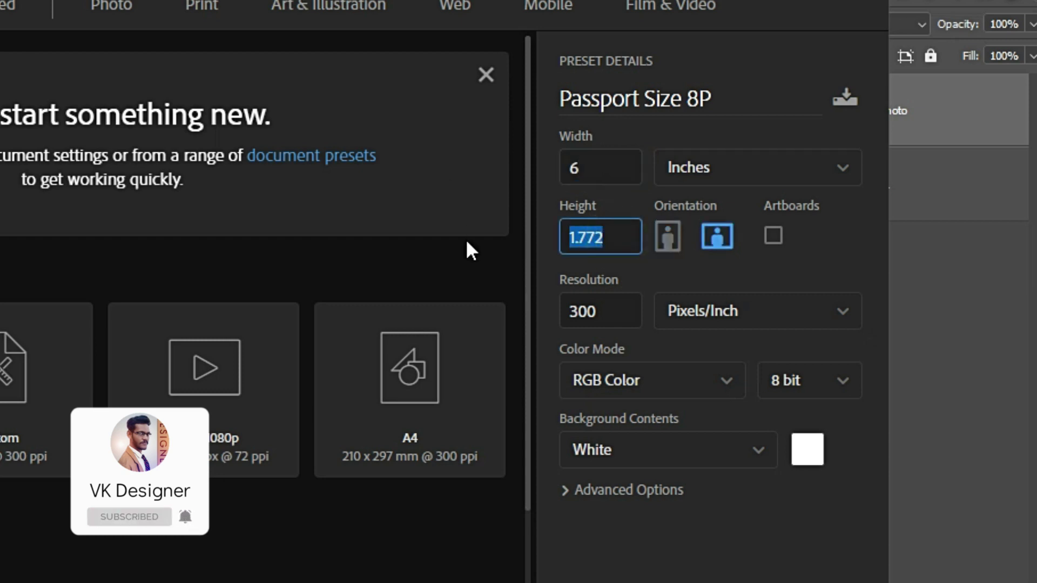
{"action": "type", "text": "4"}
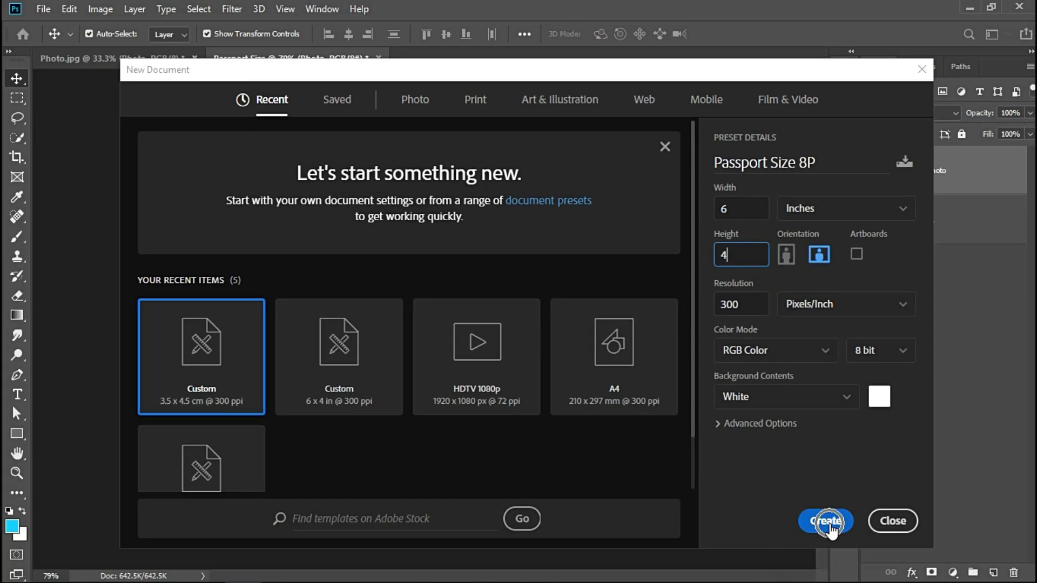
{"action": "left_click", "coordinate": [826, 522]}
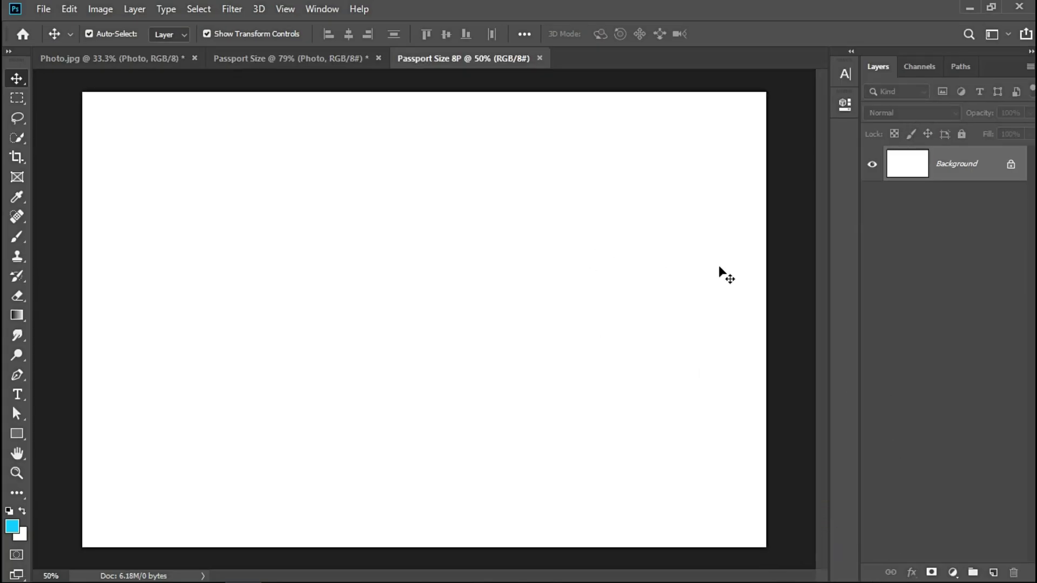
- Unlock the 8P sheet's background, rename it 01, and switch back to Passport Size
{"action": "left_click", "coordinate": [1010, 164]}
{"action": "double_click", "coordinate": [949, 164]}
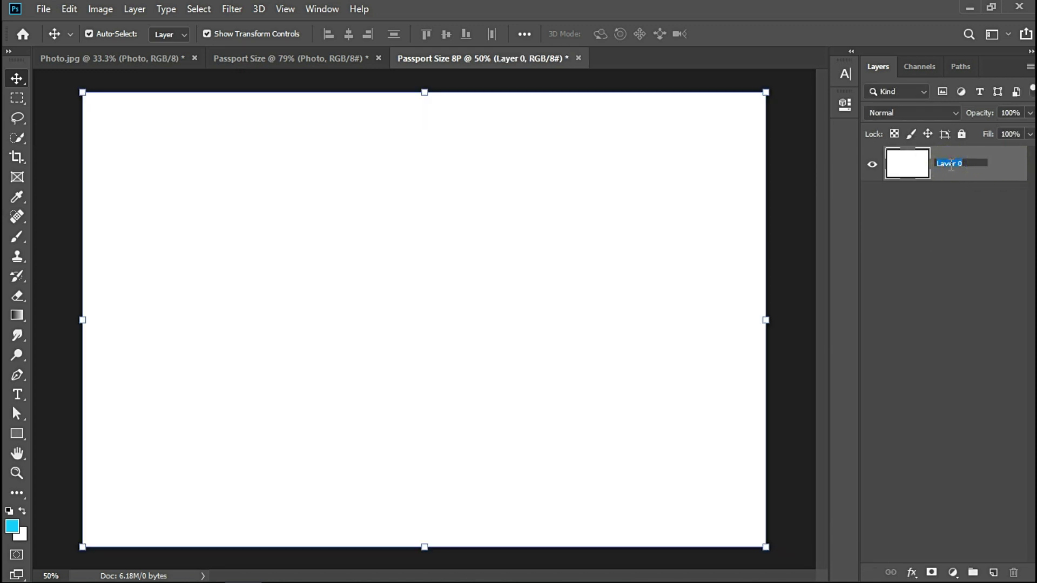
{"action": "type", "text": "01"}
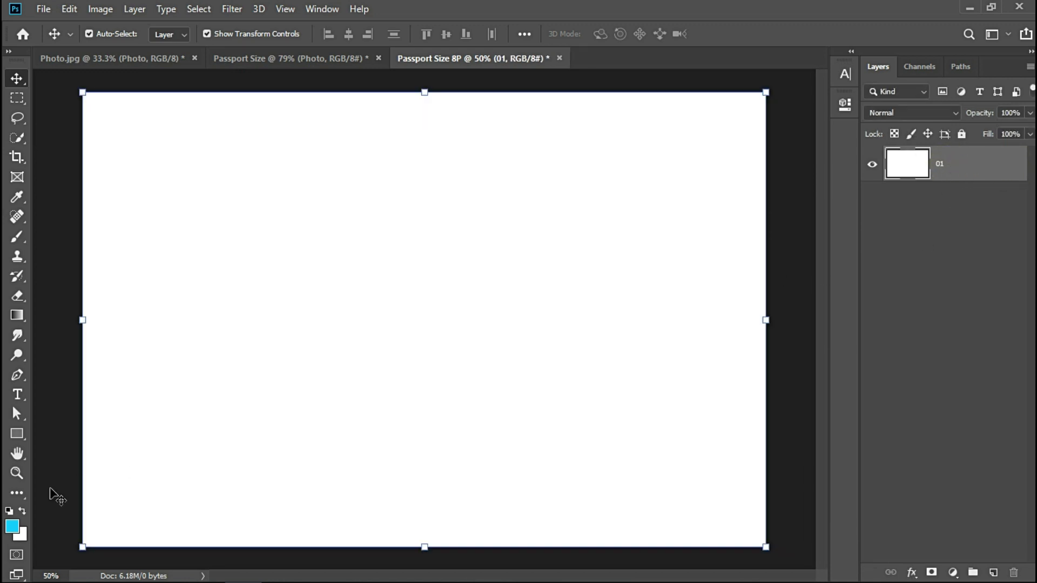
{"action": "left_click", "coordinate": [15, 478]}
{"action": "left_click_drag", "start_coordinate": [382, 389], "coordinate": [359, 389]}
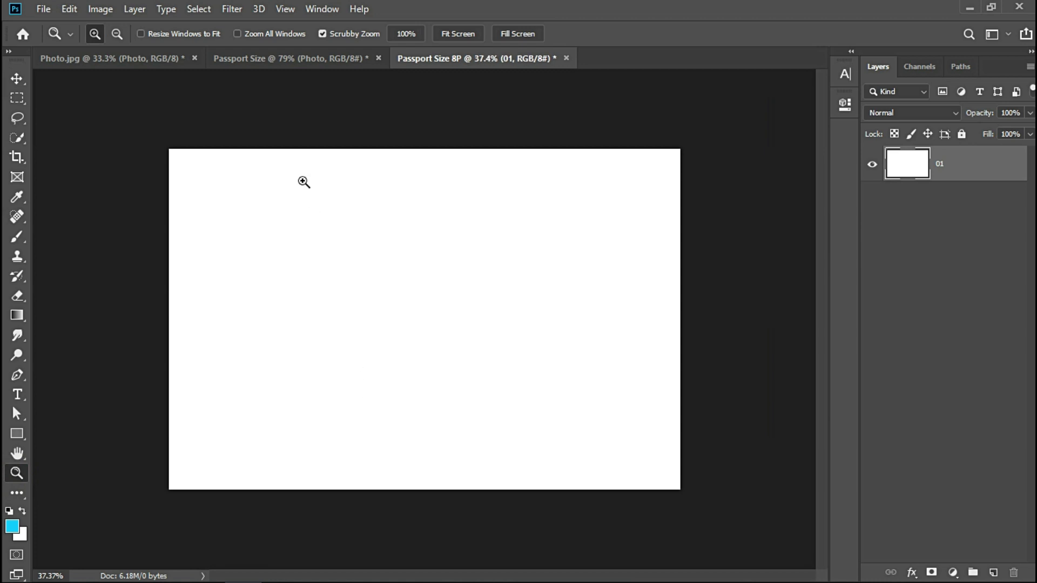
{"action": "left_click", "coordinate": [292, 65]}
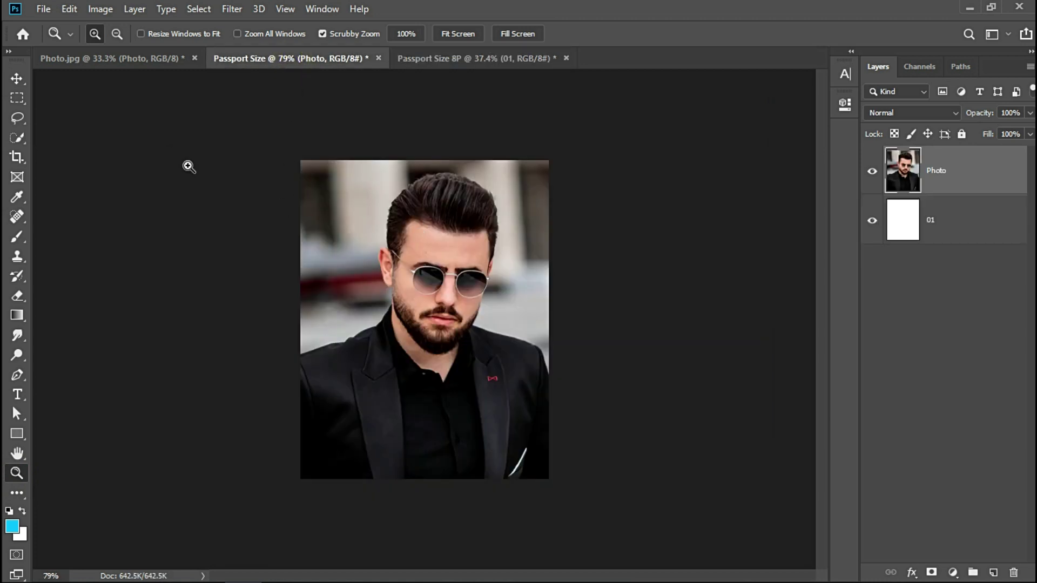
- Duplicate the Photo layer into the Passport Size 8P sheet and view that sheet
{"action": "left_click", "coordinate": [16, 80]}
{"action": "right_click", "coordinate": [969, 177]}
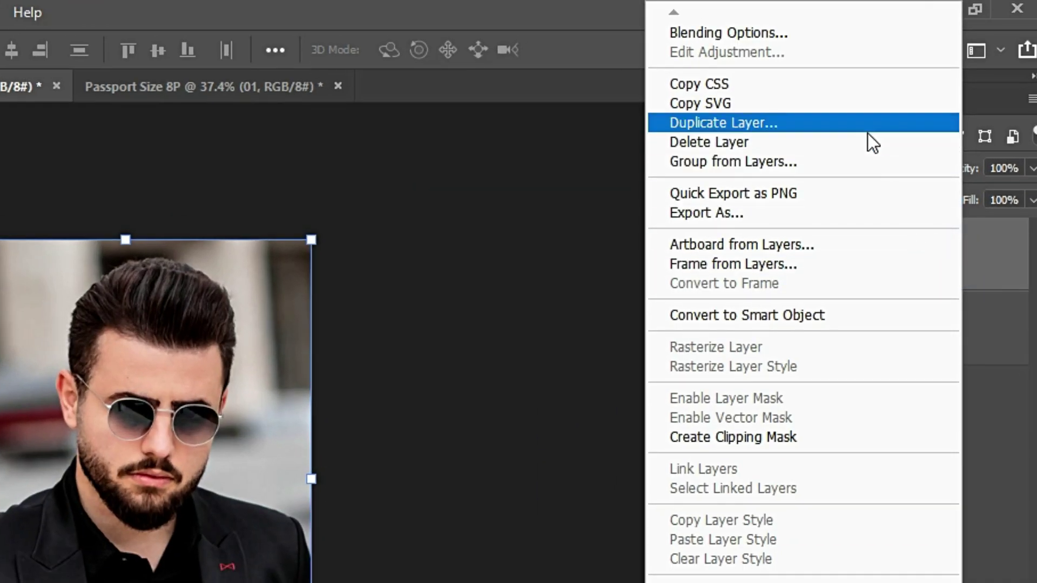
{"action": "left_click", "coordinate": [918, 83]}
{"action": "left_click", "coordinate": [292, 317]}
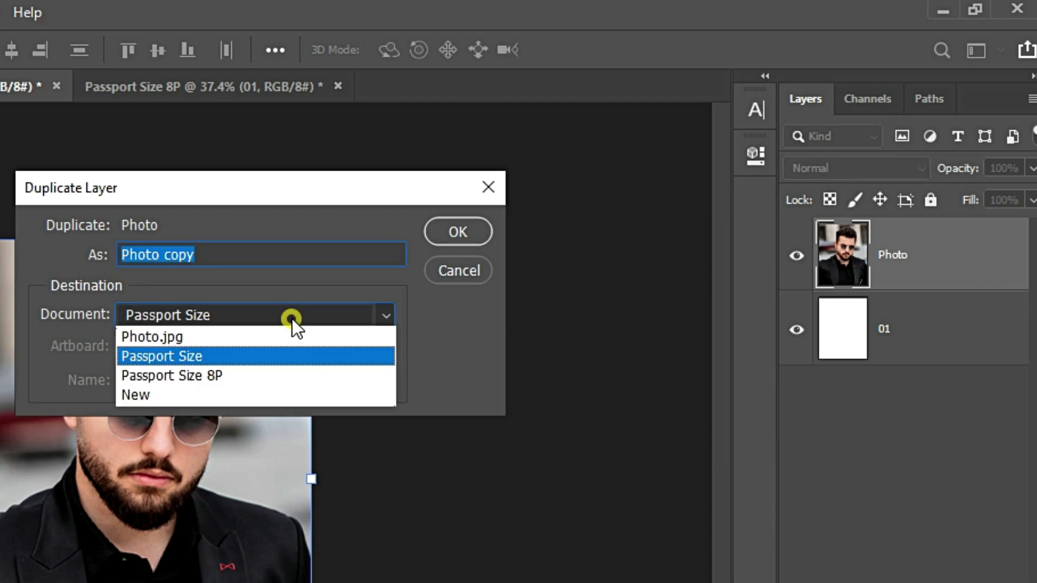
{"action": "left_click", "coordinate": [275, 376]}
{"action": "left_click", "coordinate": [448, 232]}
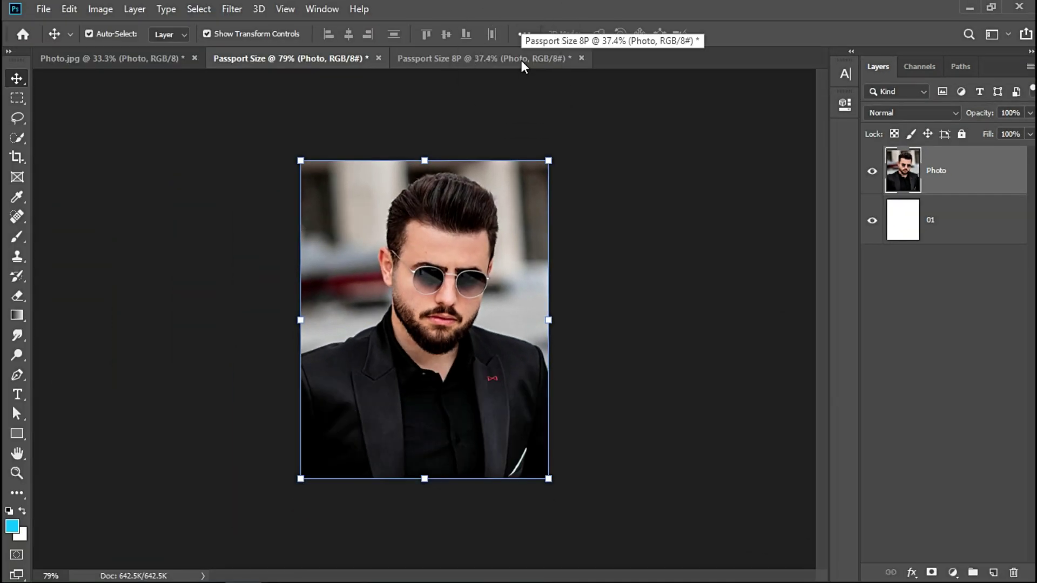
{"action": "left_click", "coordinate": [522, 61]}
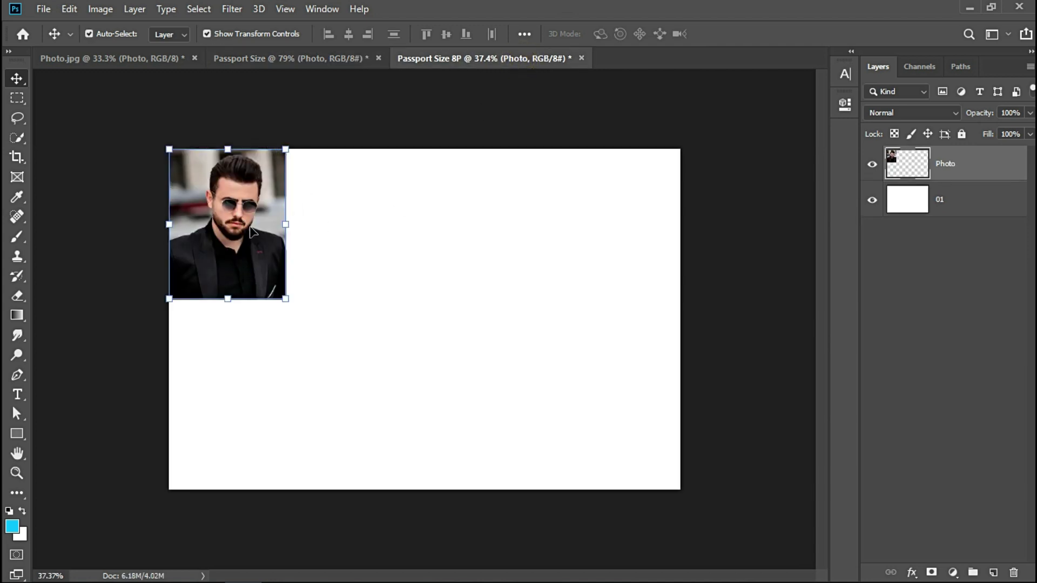
- Alt-drag copies of the photo across the sheet to build a first row of four
{"action": "left_click", "coordinate": [219, 34]}
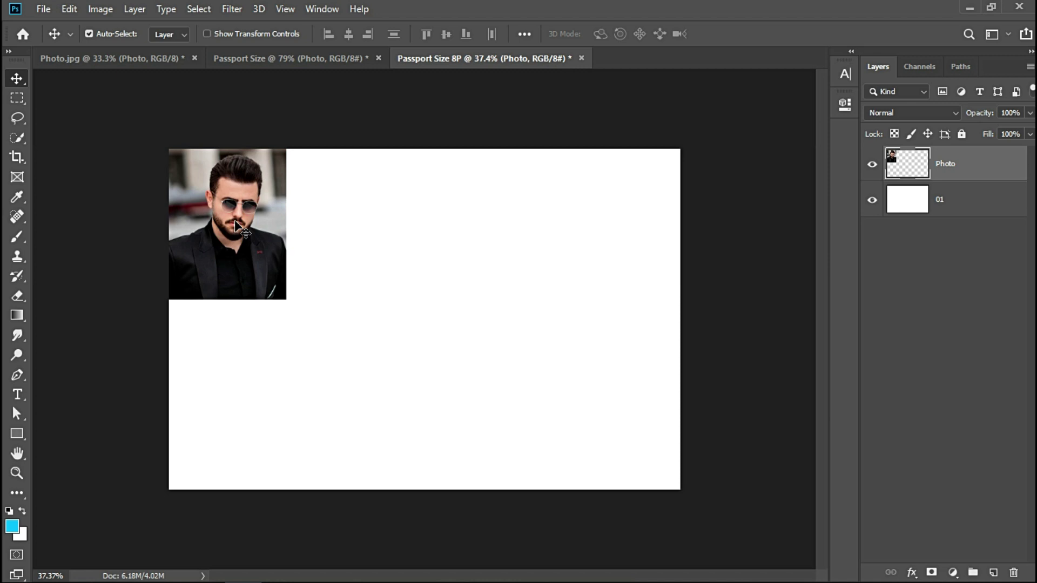
{"action": "left_click_drag", "start_coordinate": [235, 216], "coordinate": [361, 216]}
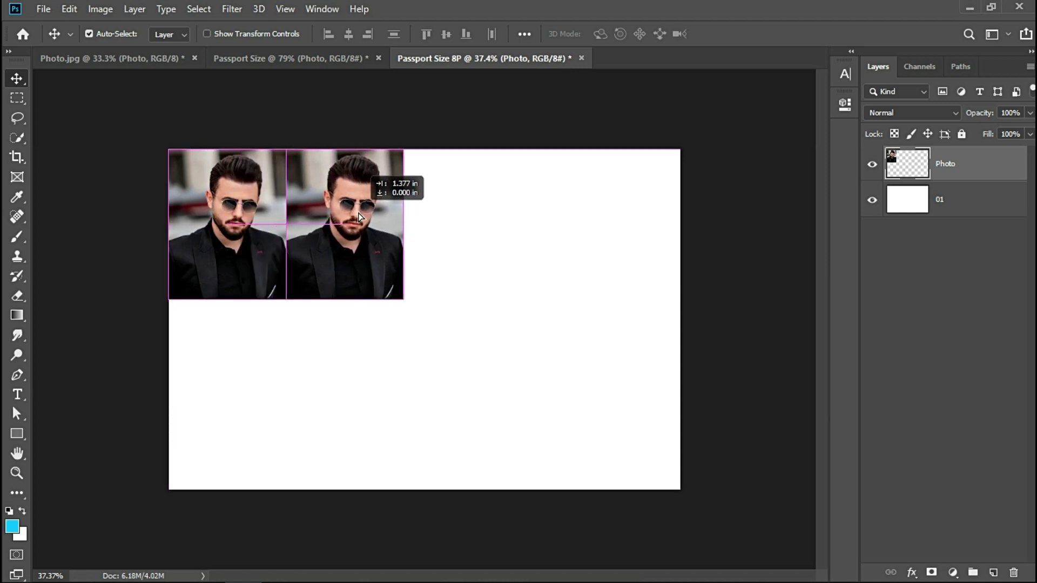
{"action": "left_click_drag", "start_coordinate": [361, 216], "coordinate": [360, 216]}
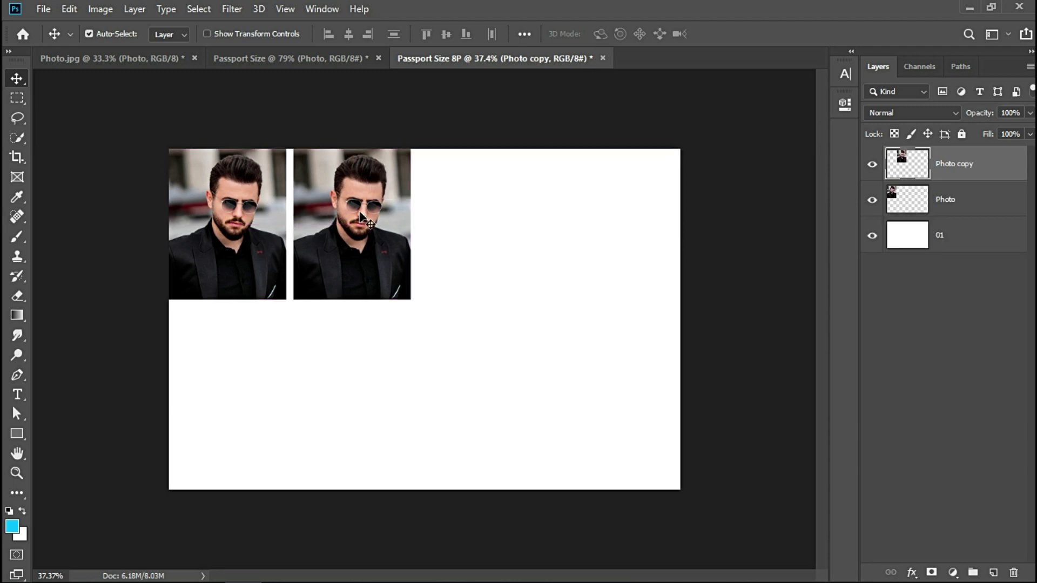
{"action": "left_click", "coordinate": [971, 209], "text": "ctrl"}
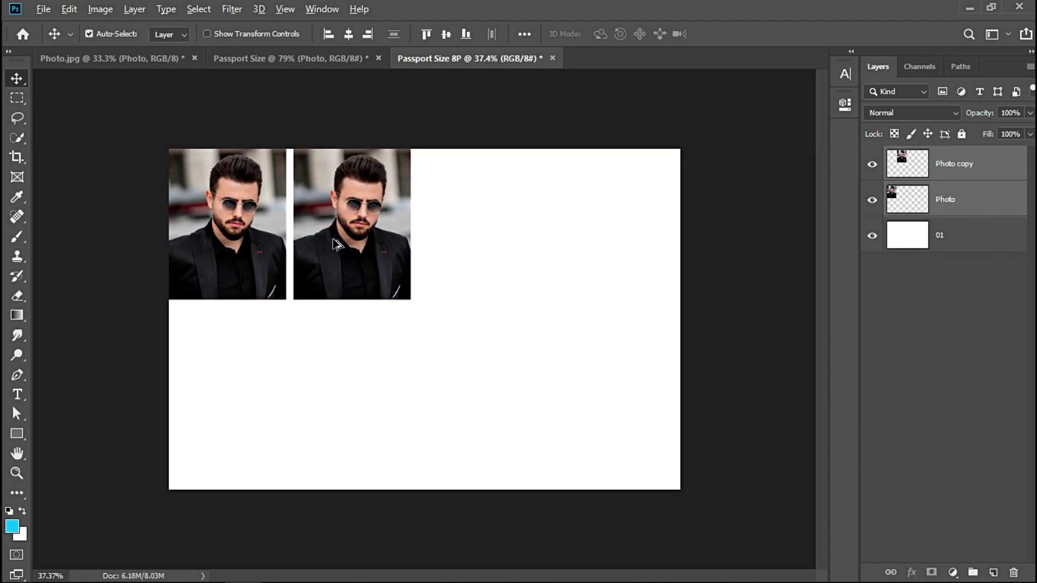
{"action": "left_click_drag", "start_coordinate": [338, 250], "coordinate": [585, 244]}
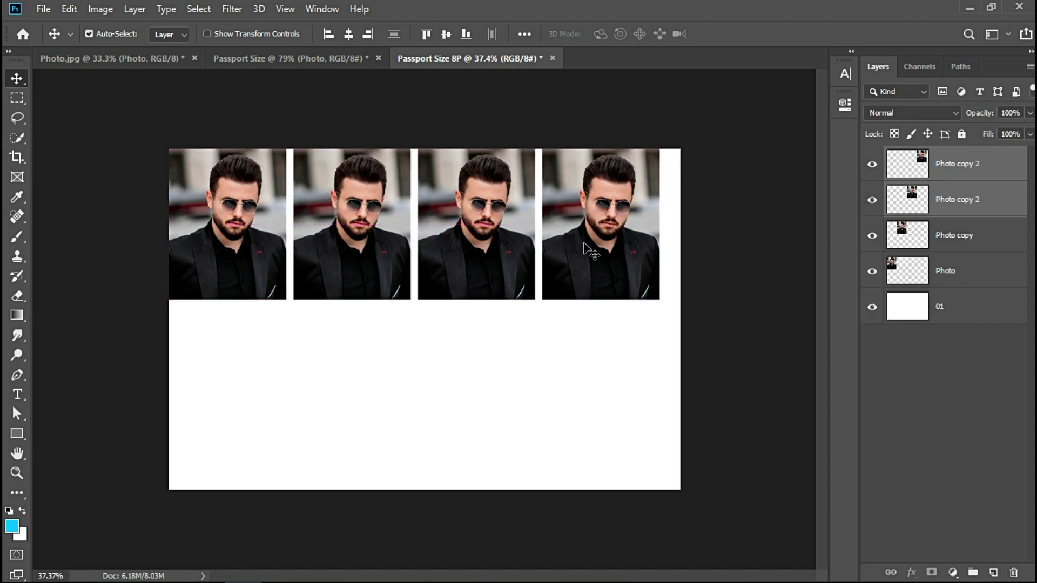
- Alt-drag the four-photo row downward to form a second row
{"action": "left_click", "coordinate": [961, 276]}
{"action": "left_click", "coordinate": [961, 167], "text": "shift"}
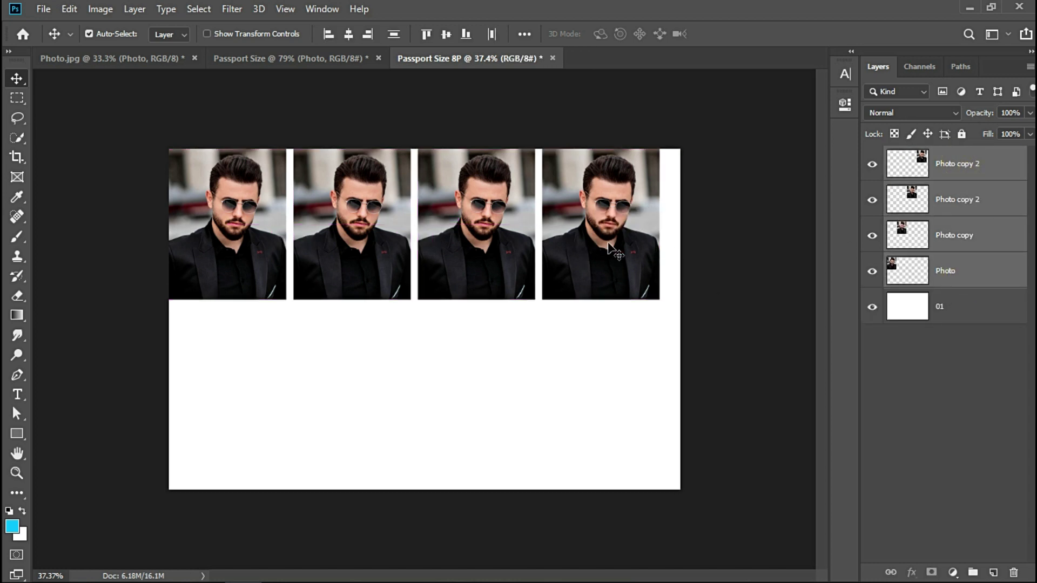
{"action": "left_click_drag", "start_coordinate": [613, 249], "coordinate": [608, 392]}
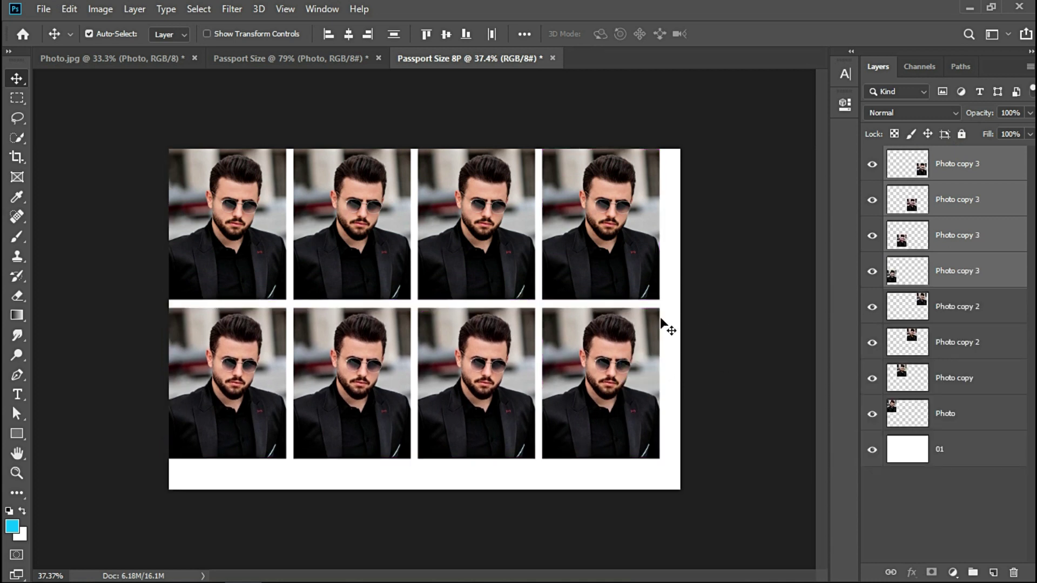
{"action": "left_click", "coordinate": [950, 419]}
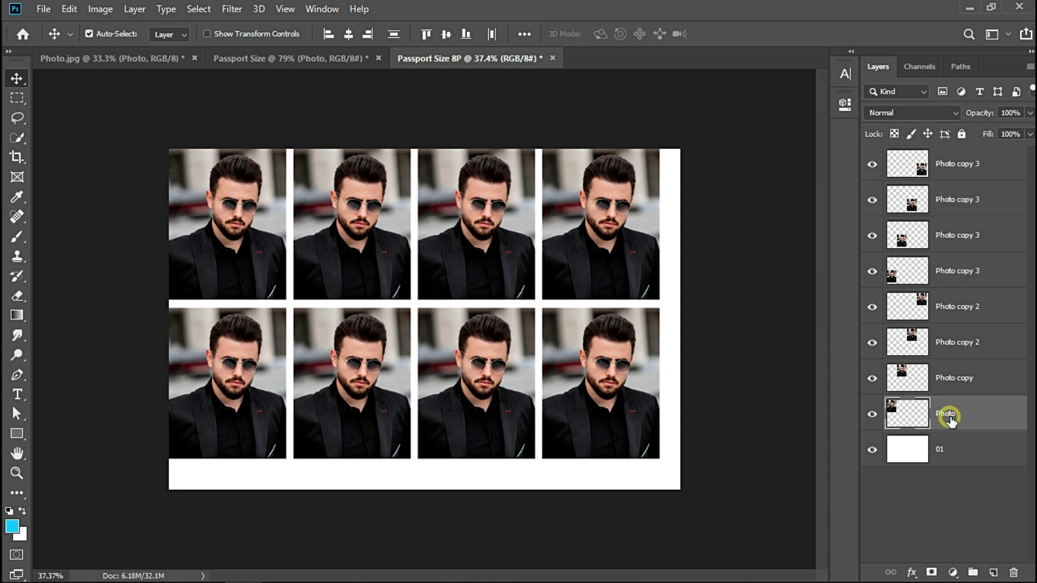
- Select all eight photo layers and put them in a new group named 'All'
{"action": "left_click", "coordinate": [968, 172], "text": "shift"}
{"action": "right_click", "coordinate": [968, 172]}
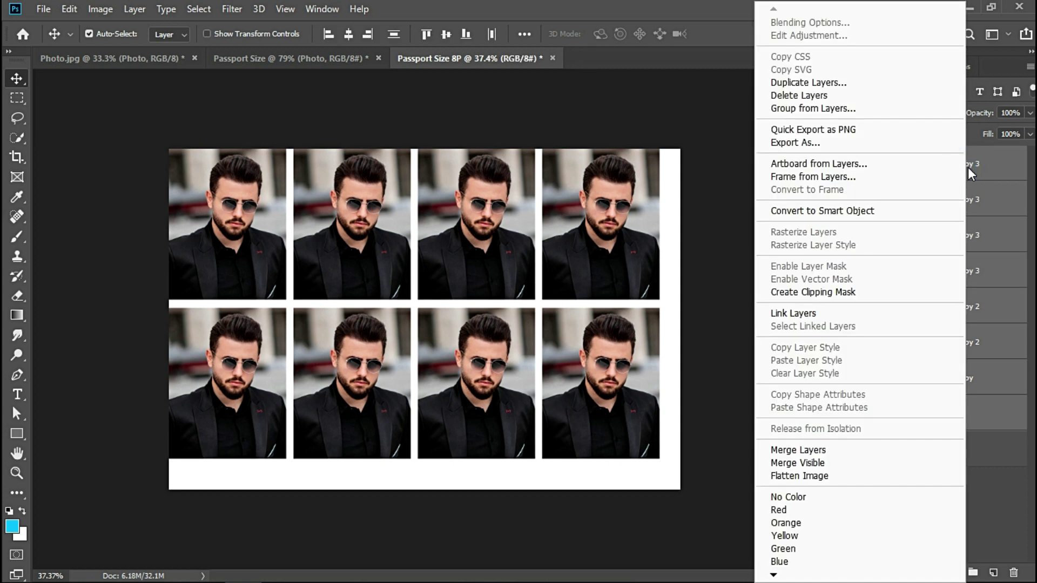
{"action": "left_click", "coordinate": [907, 109]}
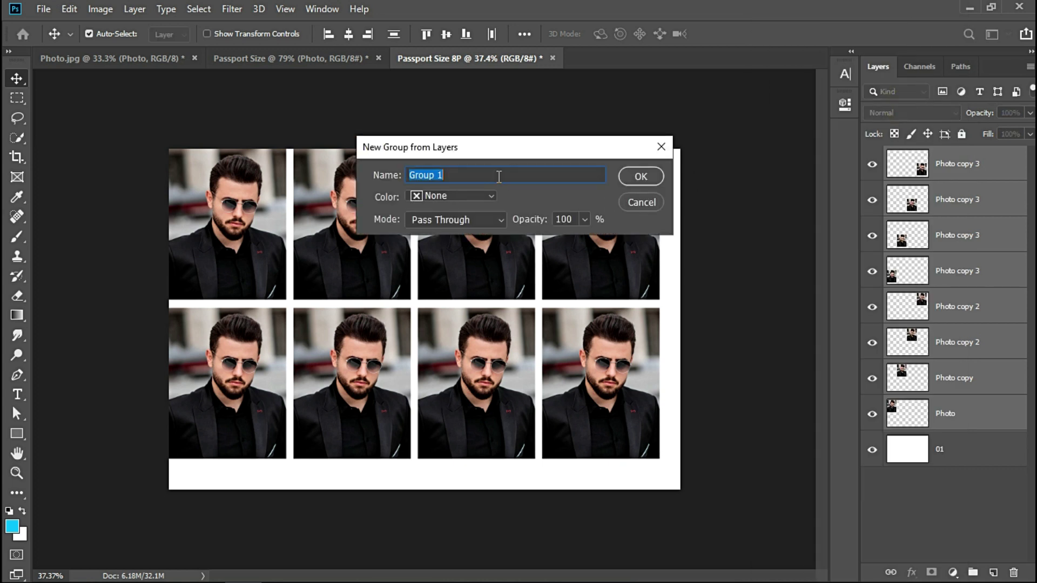
{"action": "type", "text": "All"}
{"action": "left_click", "coordinate": [631, 176]}
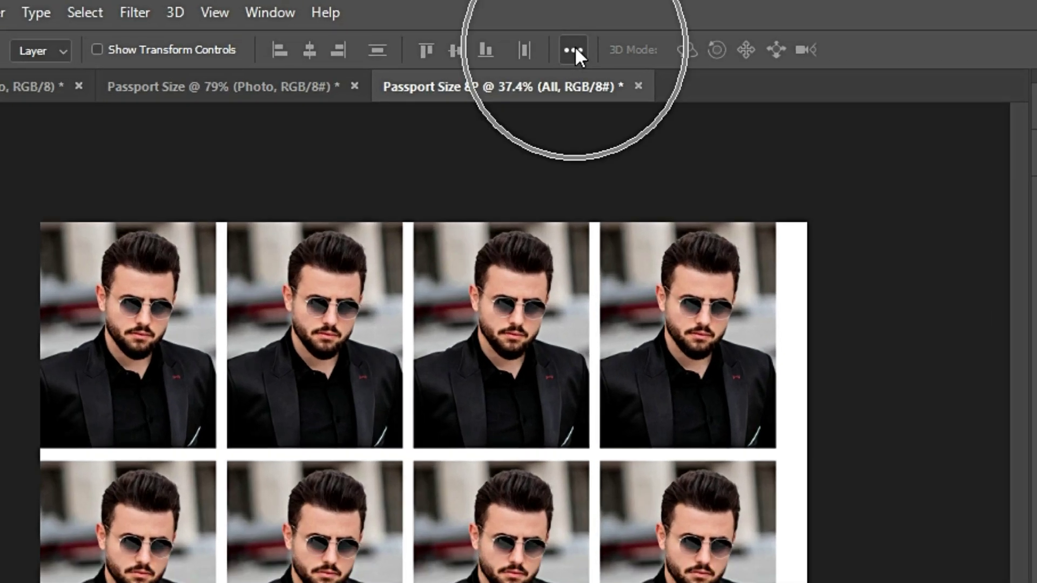
- Align the All group to the canvas, centring it horizontally and vertically
{"action": "left_click", "coordinate": [574, 51]}
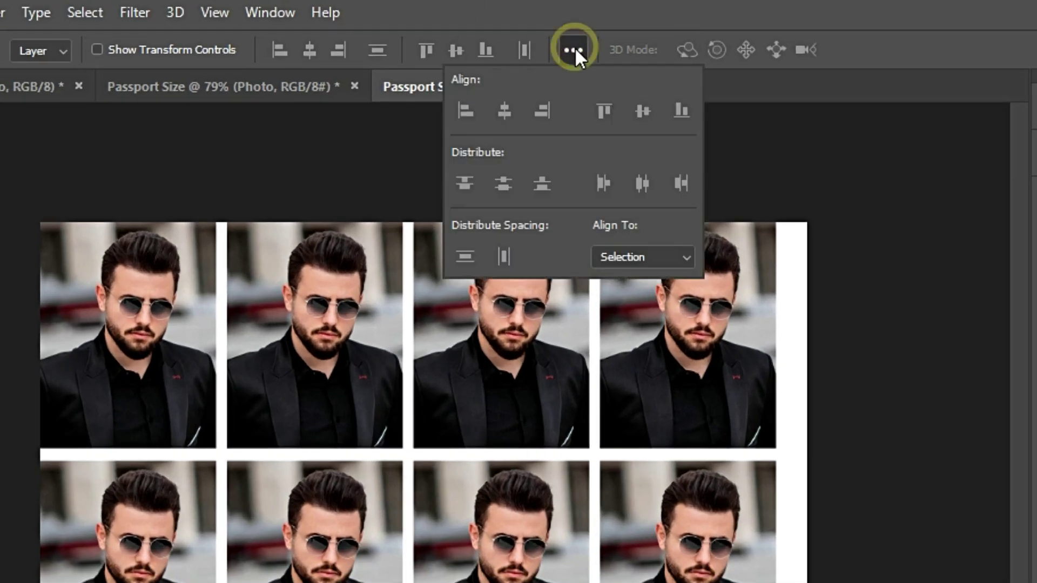
{"action": "left_click", "coordinate": [656, 258]}
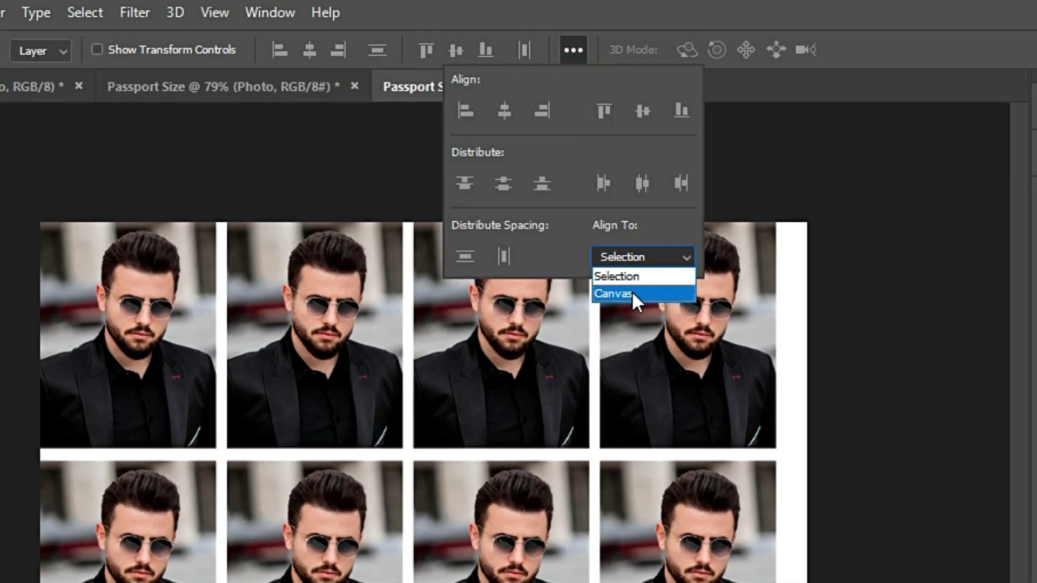
{"action": "left_click", "coordinate": [631, 292]}
{"action": "left_click", "coordinate": [477, 74]}
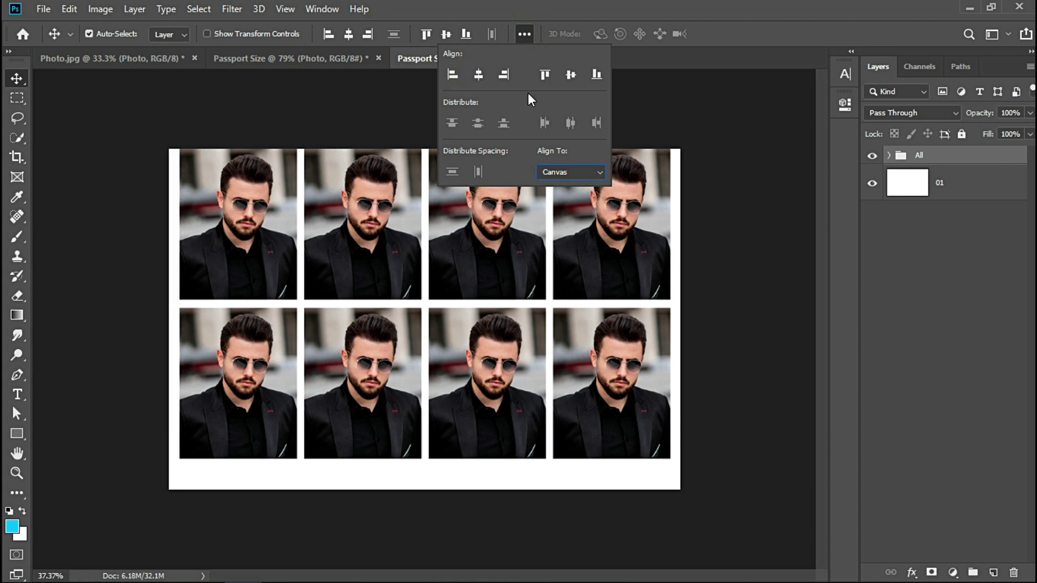
{"action": "left_click", "coordinate": [569, 74]}
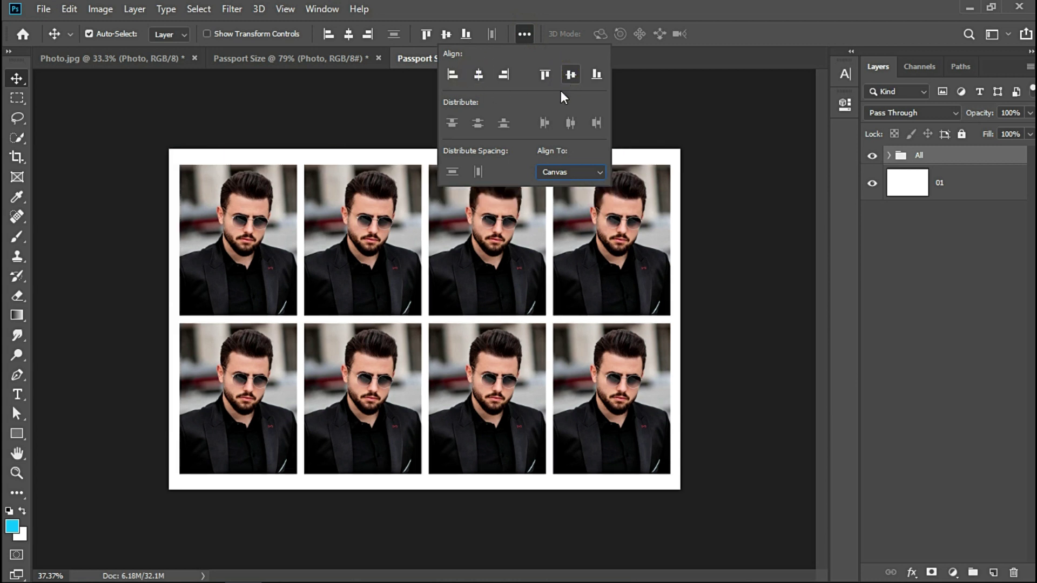
{"action": "left_click", "coordinate": [922, 241]}
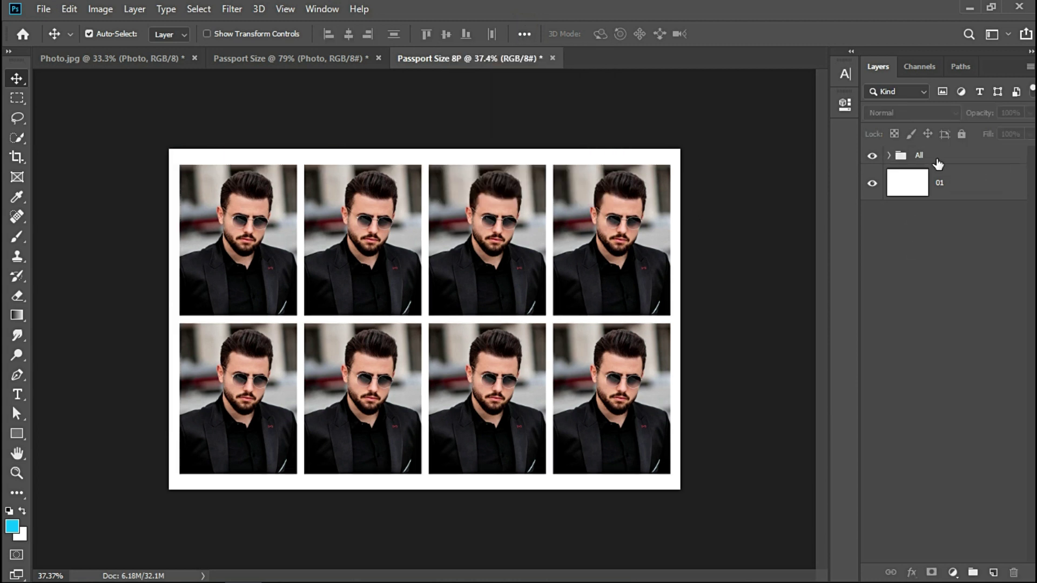
- Expand the All group, hide the top-left Photo layer, and zoom into the sheet's top-left corner
{"action": "left_click", "coordinate": [890, 156]}
{"action": "left_click", "coordinate": [972, 435]}
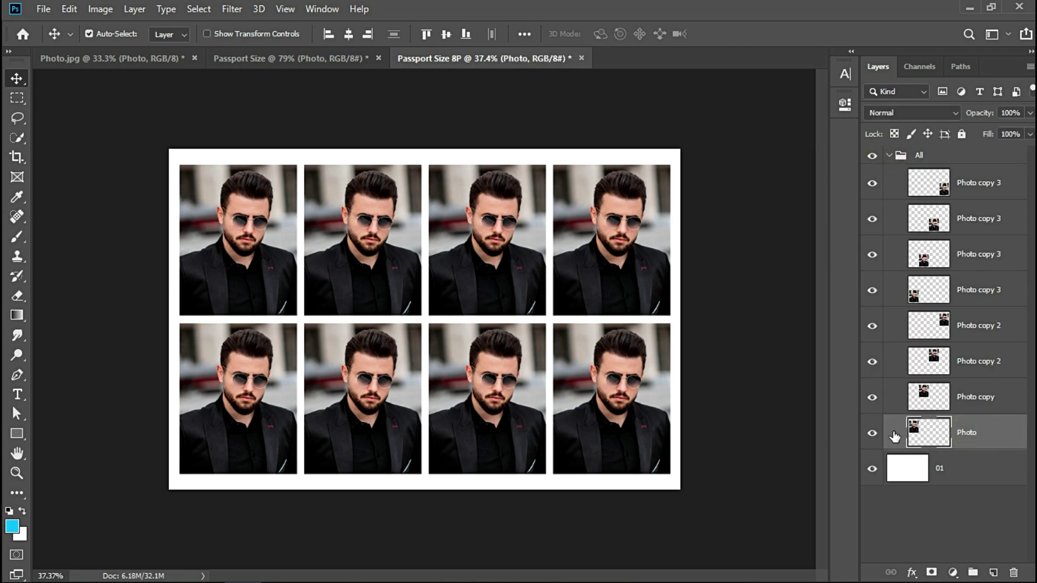
{"action": "left_click", "coordinate": [872, 433]}
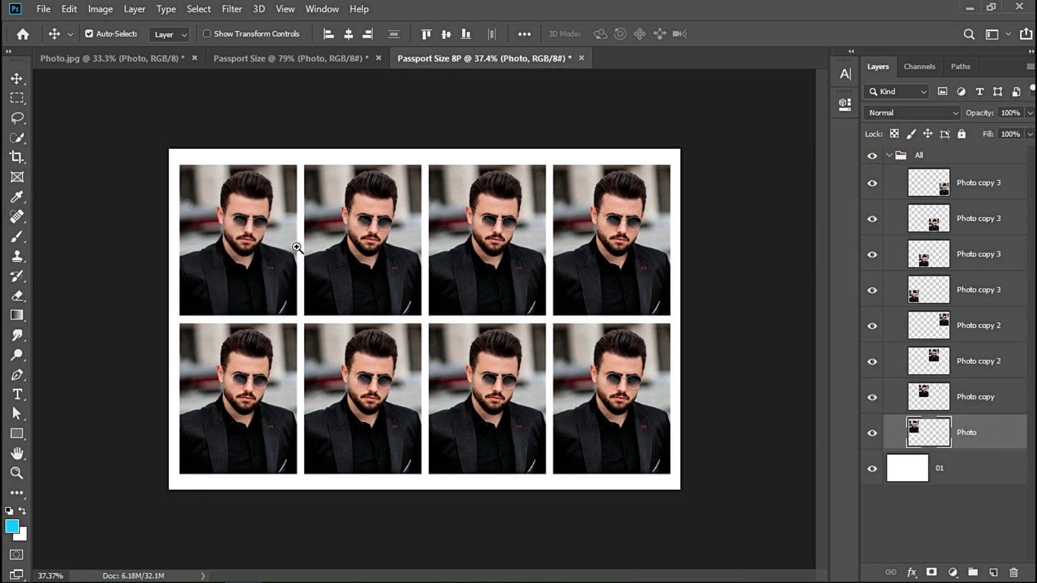
{"action": "key", "text": "z"}
{"action": "left_click_drag", "start_coordinate": [297, 253], "coordinate": [358, 209]}
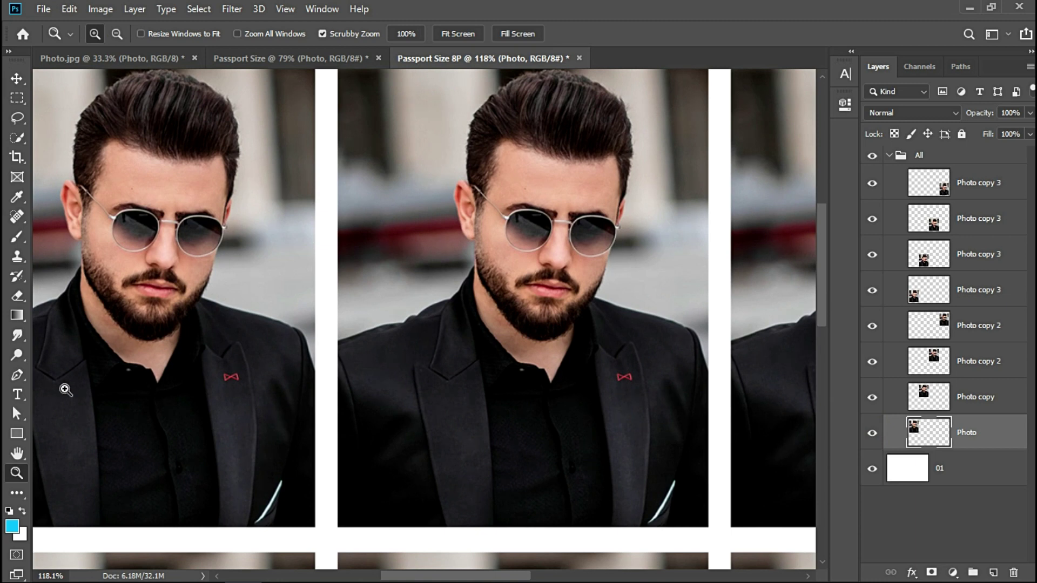
{"action": "left_click", "coordinate": [17, 454]}
{"action": "left_click_drag", "start_coordinate": [310, 232], "coordinate": [448, 335]}
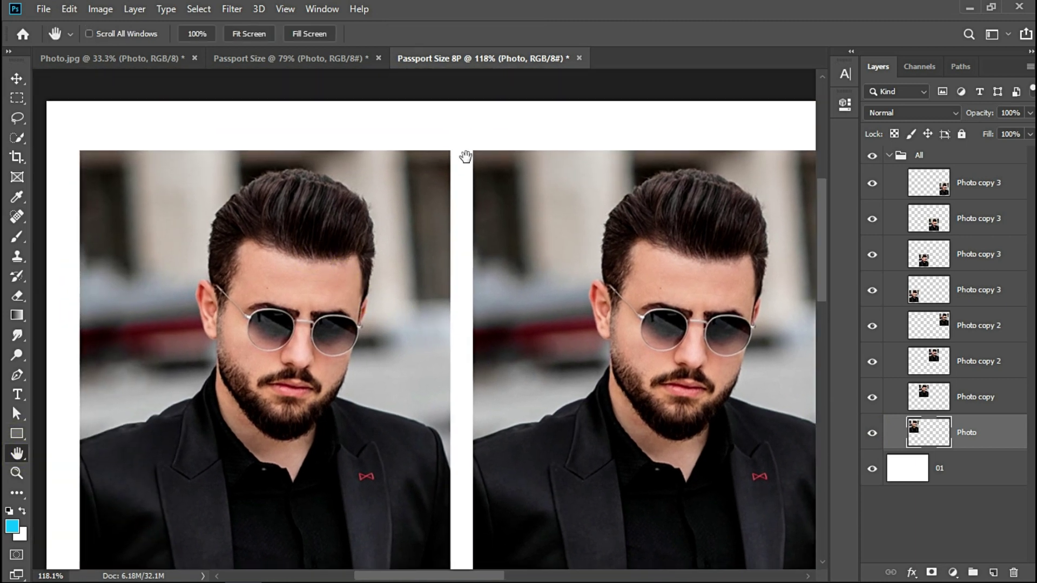
- Give the Photo layer a 3 px inside Stroke layer style in black (000000)
{"action": "right_click", "coordinate": [997, 432]}
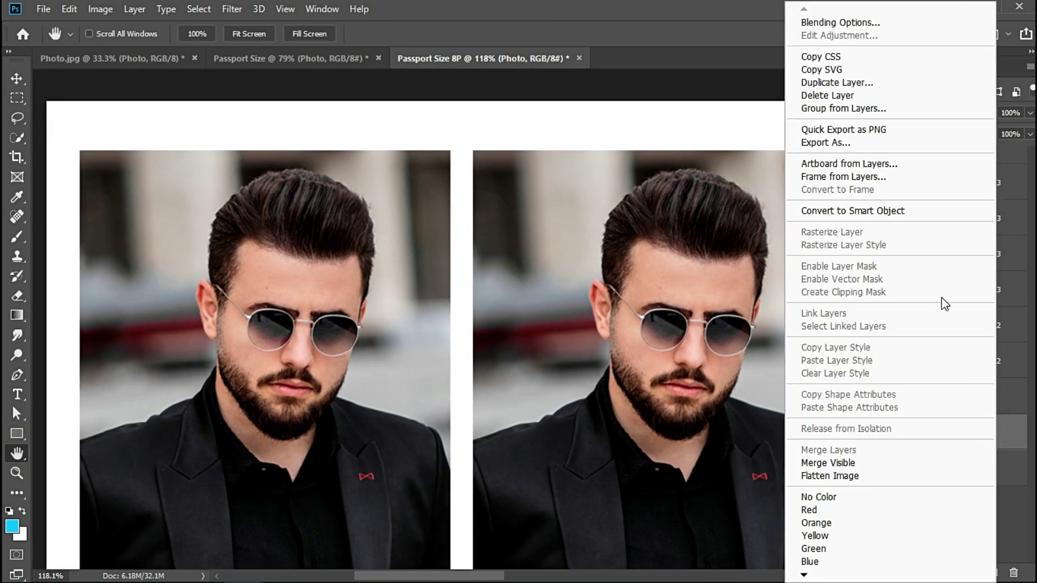
{"action": "left_click", "coordinate": [864, 25]}
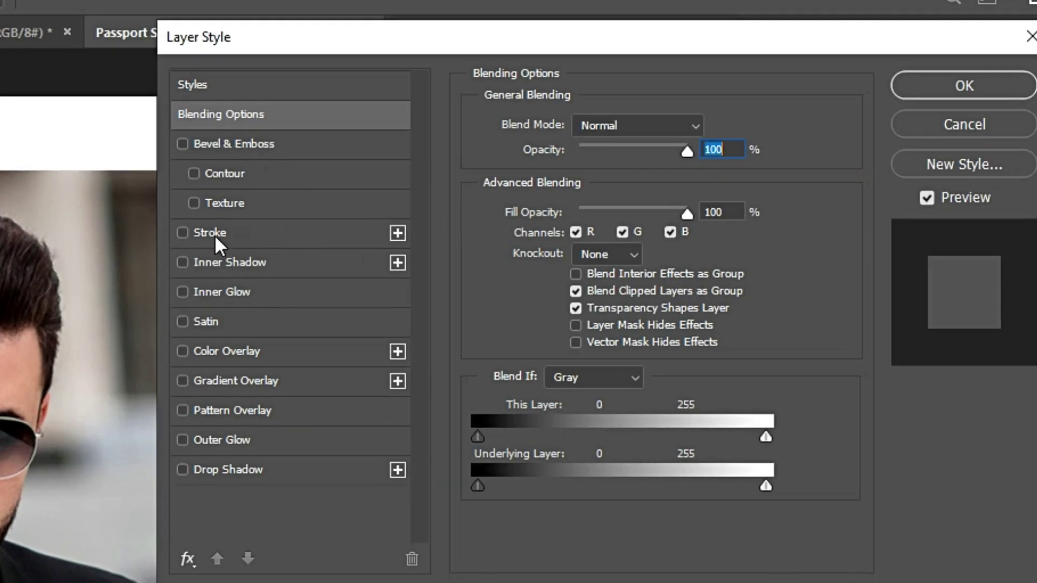
{"action": "left_click", "coordinate": [212, 234]}
{"action": "left_click_drag", "start_coordinate": [255, 37], "coordinate": [368, 27]}
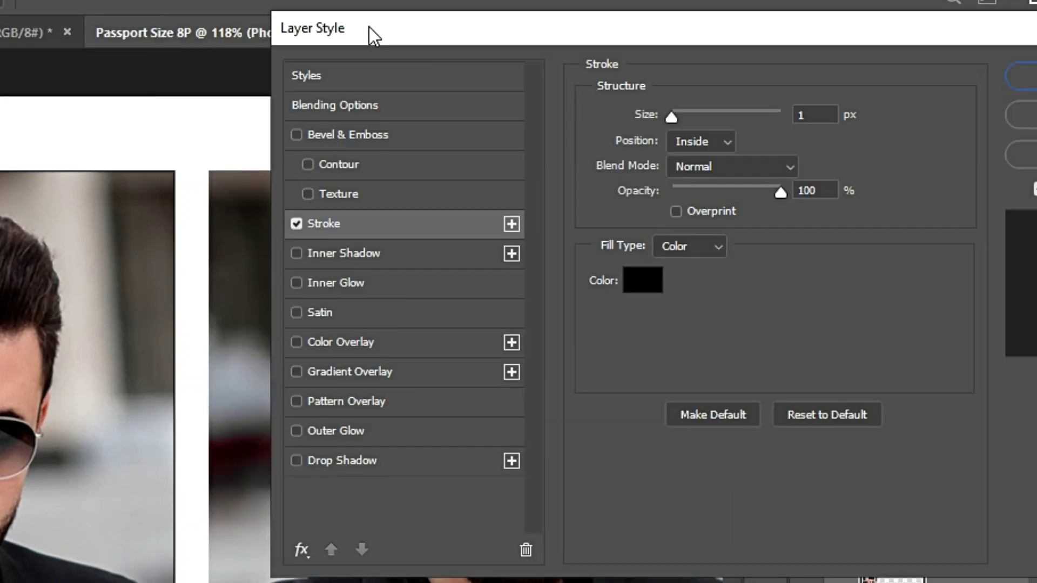
{"action": "left_click", "coordinate": [807, 423]}
{"action": "type", "text": "3"}
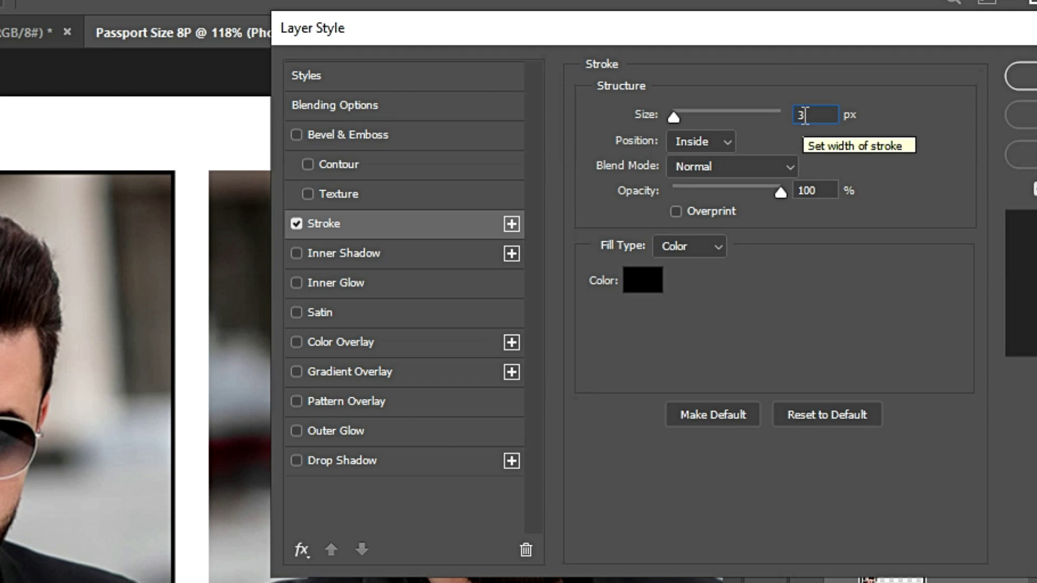
{"action": "left_click", "coordinate": [698, 145]}
{"action": "left_click", "coordinate": [707, 177]}
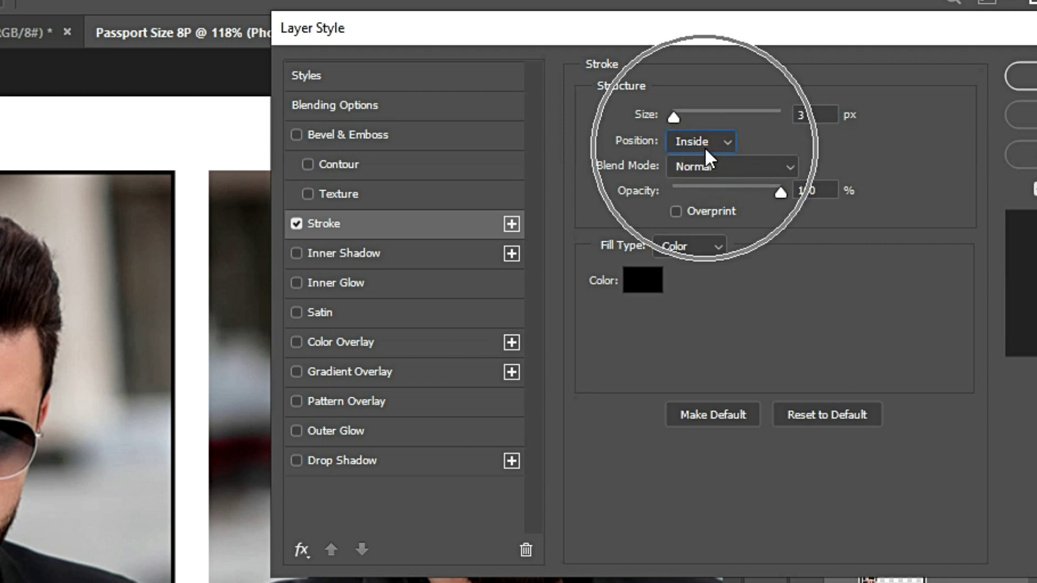
{"action": "left_click", "coordinate": [643, 280]}
{"action": "left_click_drag", "start_coordinate": [294, 331], "coordinate": [275, 489]}
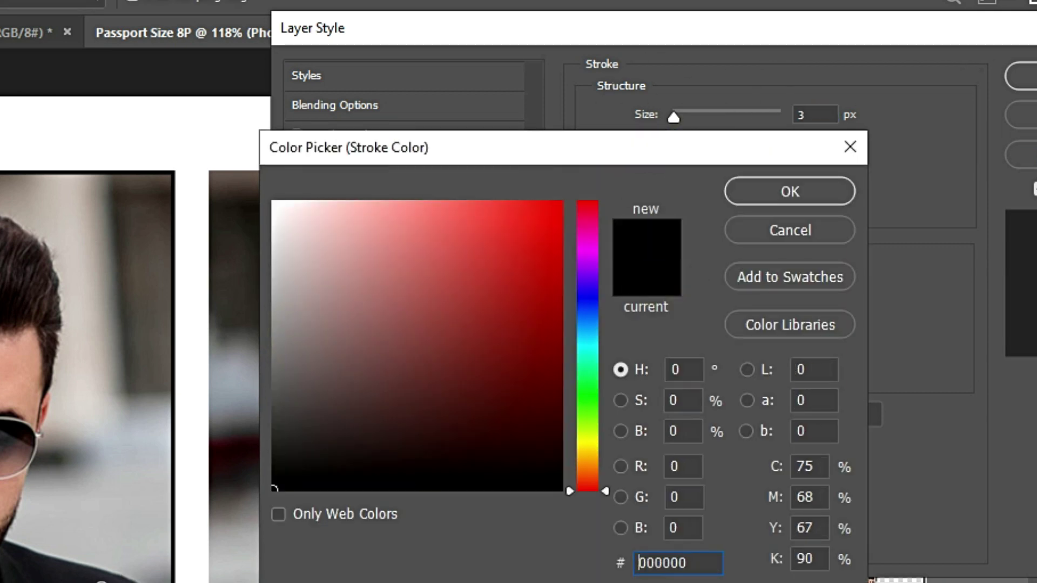
{"action": "left_click", "coordinate": [792, 193]}
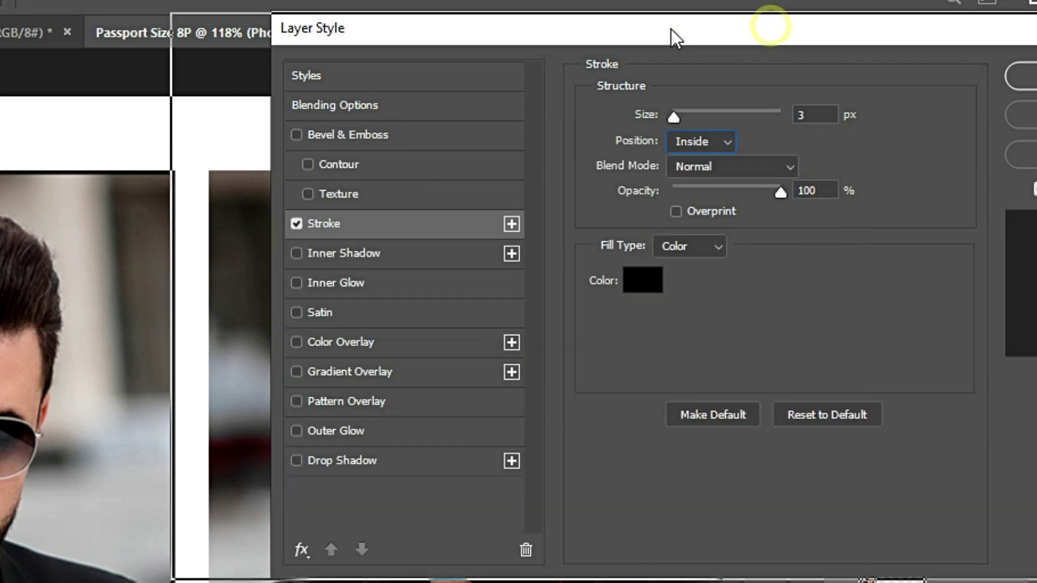
{"action": "left_click", "coordinate": [953, 80]}
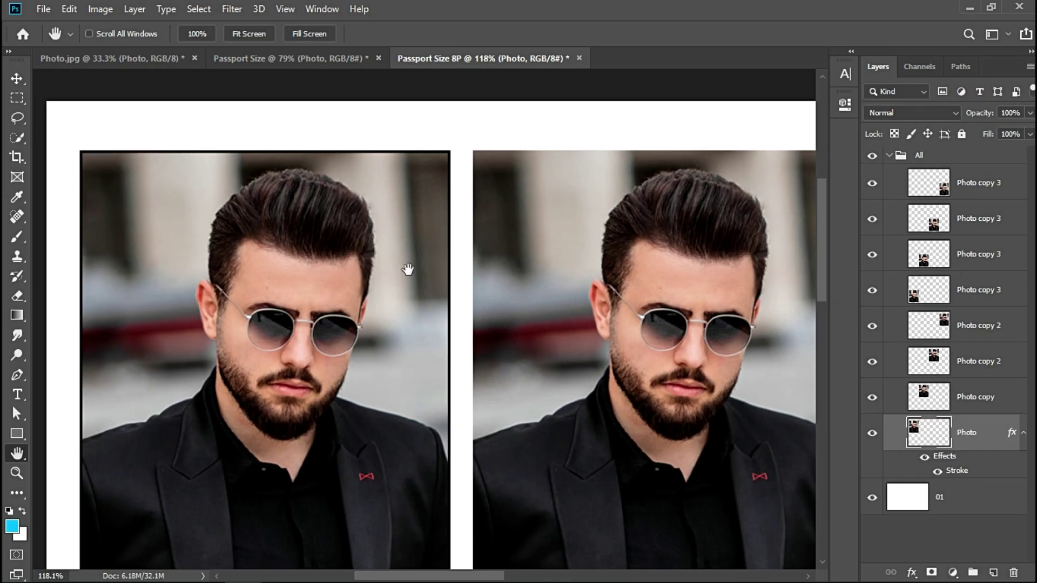
- Fit the sheet on screen and copy the Photo layer's stroke style
{"action": "key", "text": "z"}
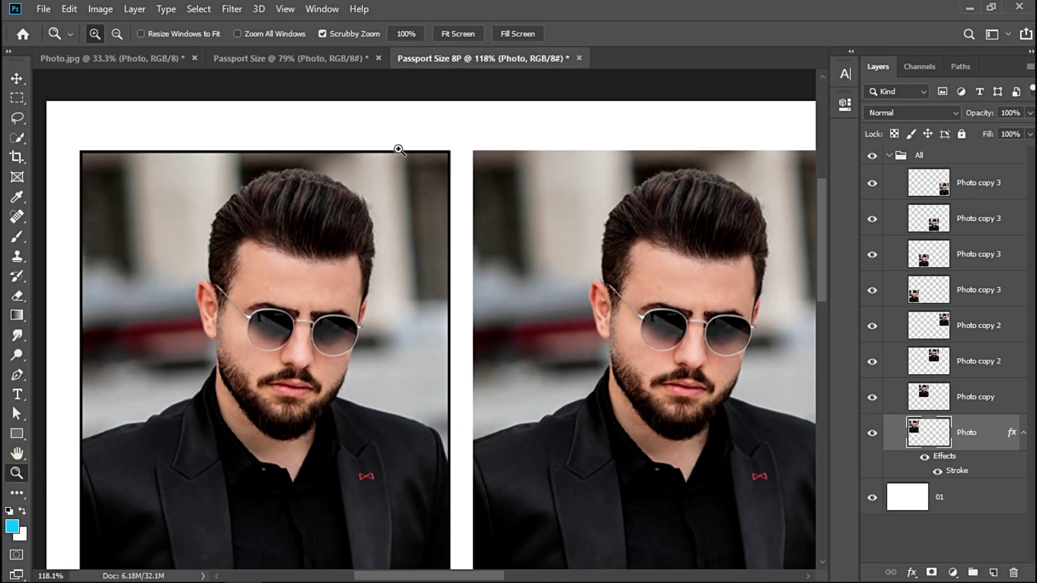
{"action": "left_click", "coordinate": [407, 34]}
{"action": "left_click", "coordinate": [457, 34]}
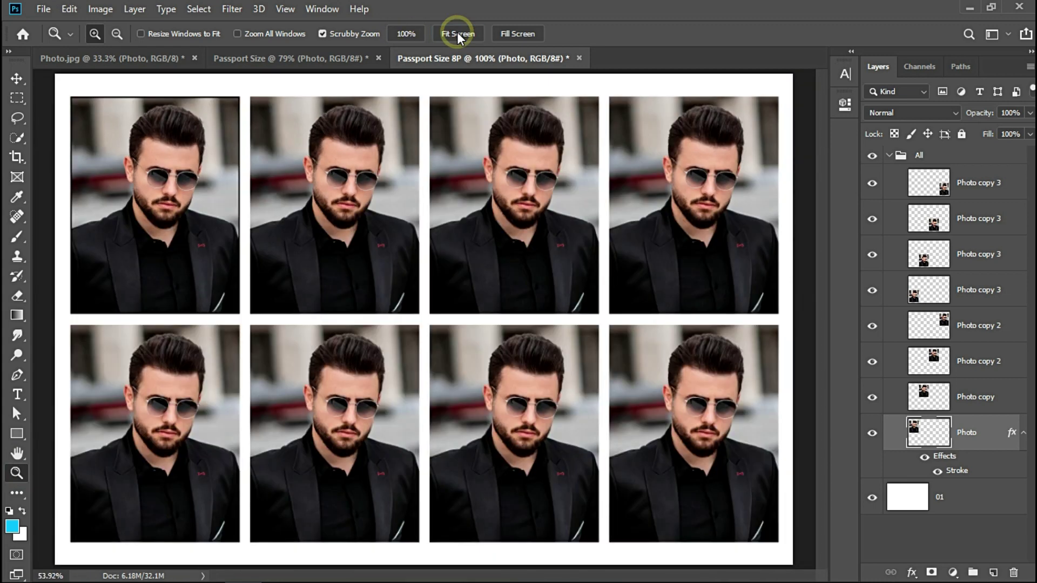
{"action": "left_click", "coordinate": [1024, 434]}
{"action": "right_click", "coordinate": [990, 437]}
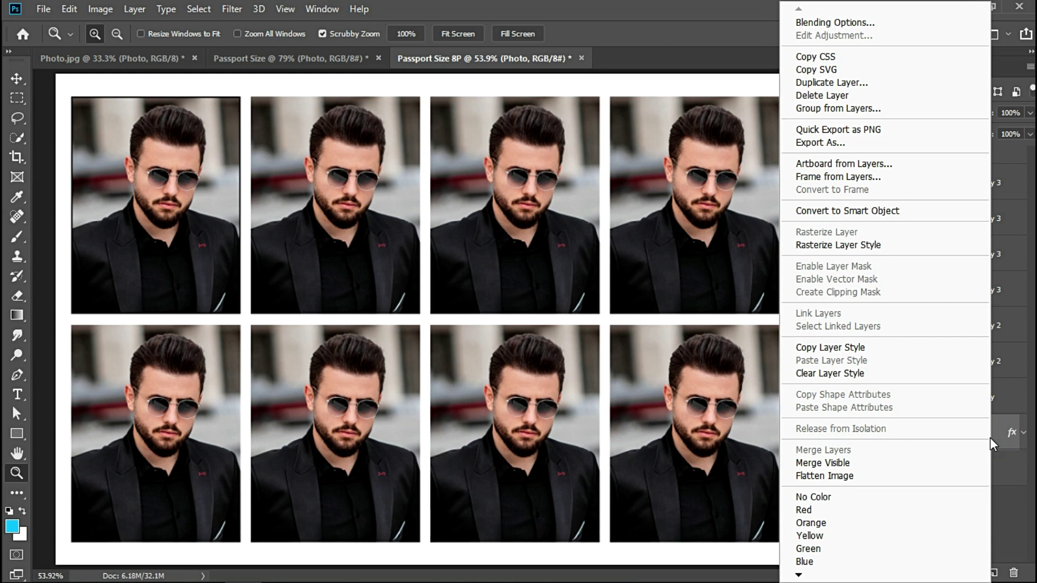
{"action": "left_click", "coordinate": [933, 350]}
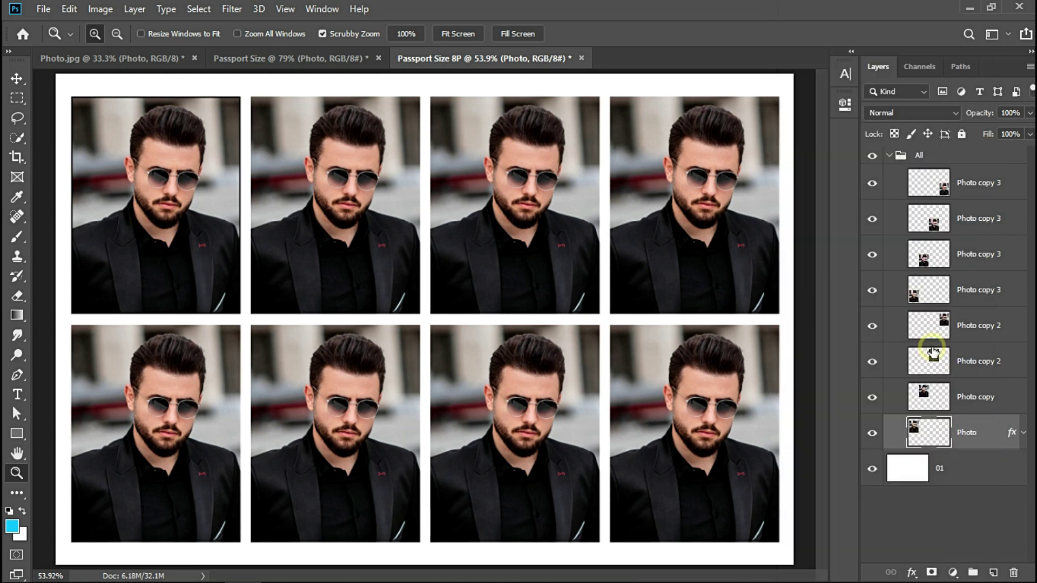
- Paste the stroke style onto the seven Photo copy layers and collapse their effect lists
{"action": "left_click", "coordinate": [996, 404]}
{"action": "left_click", "coordinate": [961, 192], "text": "shift"}
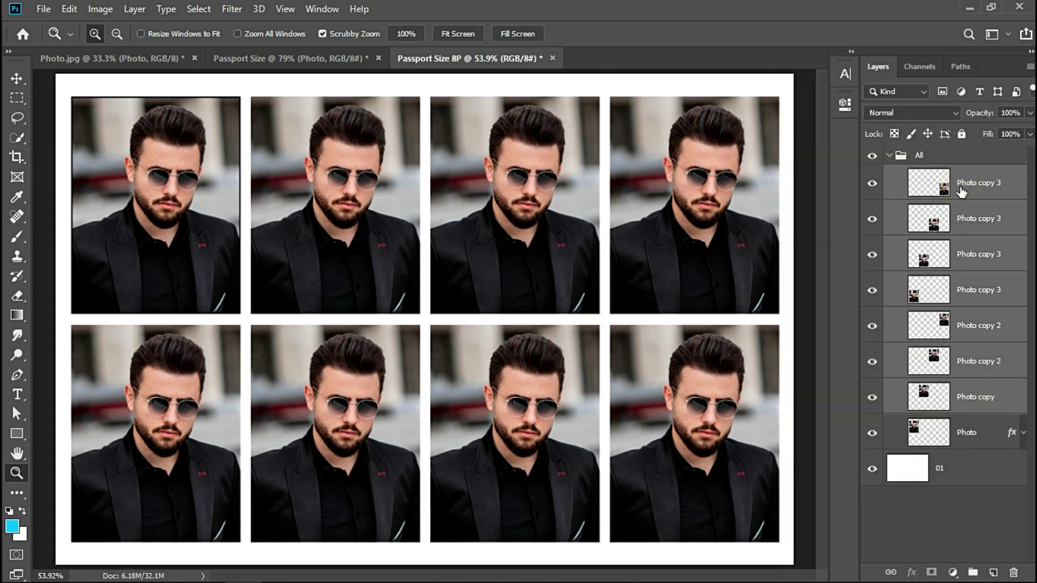
{"action": "right_click", "coordinate": [958, 189]}
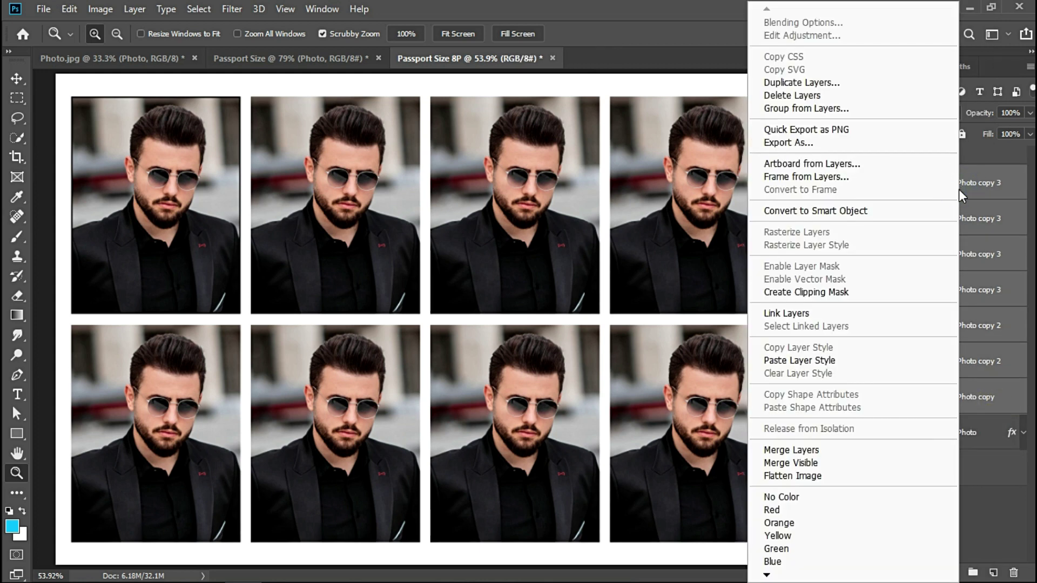
{"action": "left_click", "coordinate": [905, 364]}
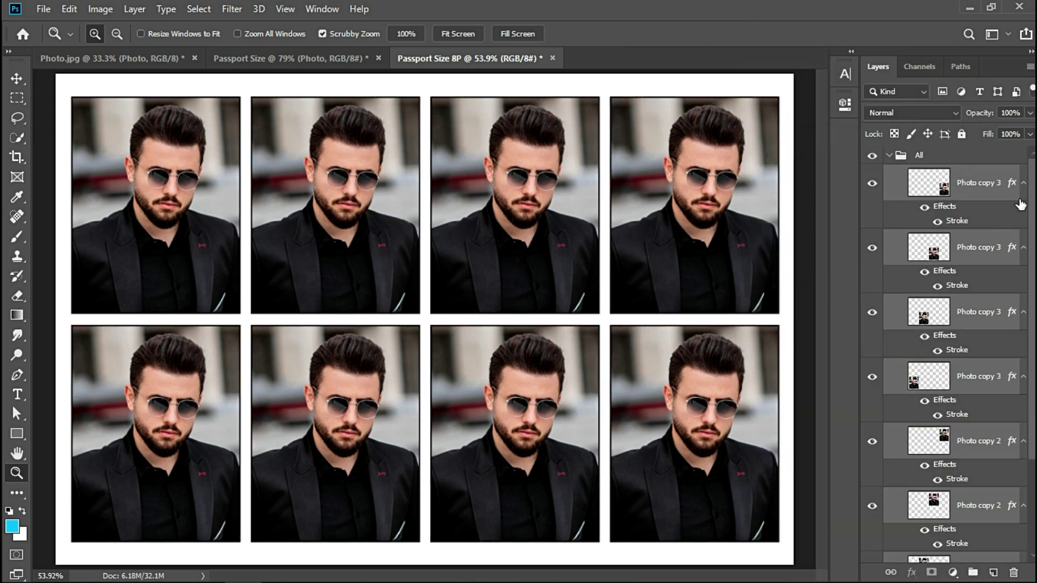
{"action": "left_click", "coordinate": [1023, 182], "text": "alt"}
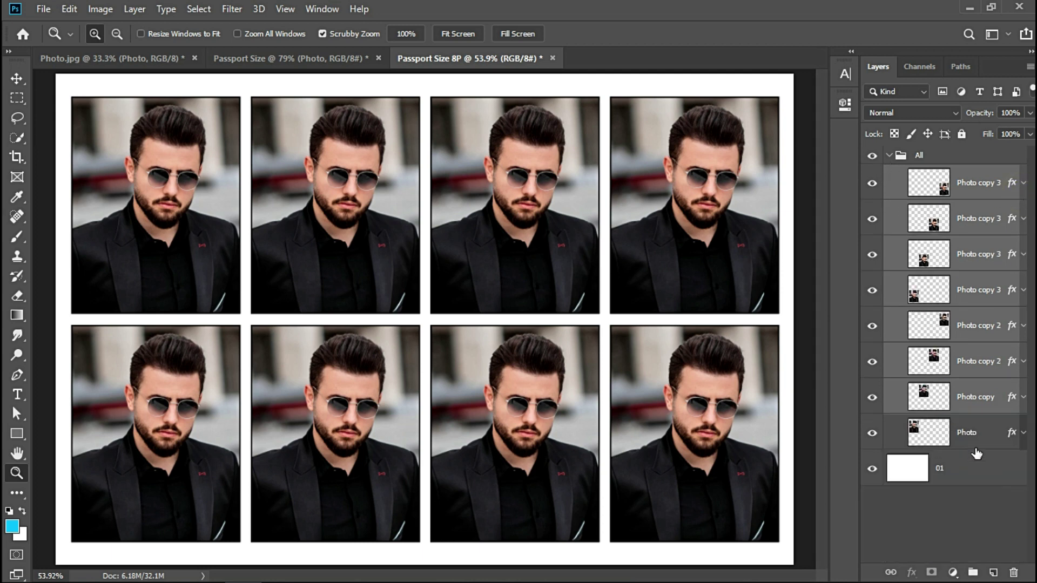
- Rename the bottom four photo layers 01, 02, 03 and 04
{"action": "left_click", "coordinate": [964, 432]}
{"action": "double_click", "coordinate": [964, 432]}
{"action": "type", "text": "01"}
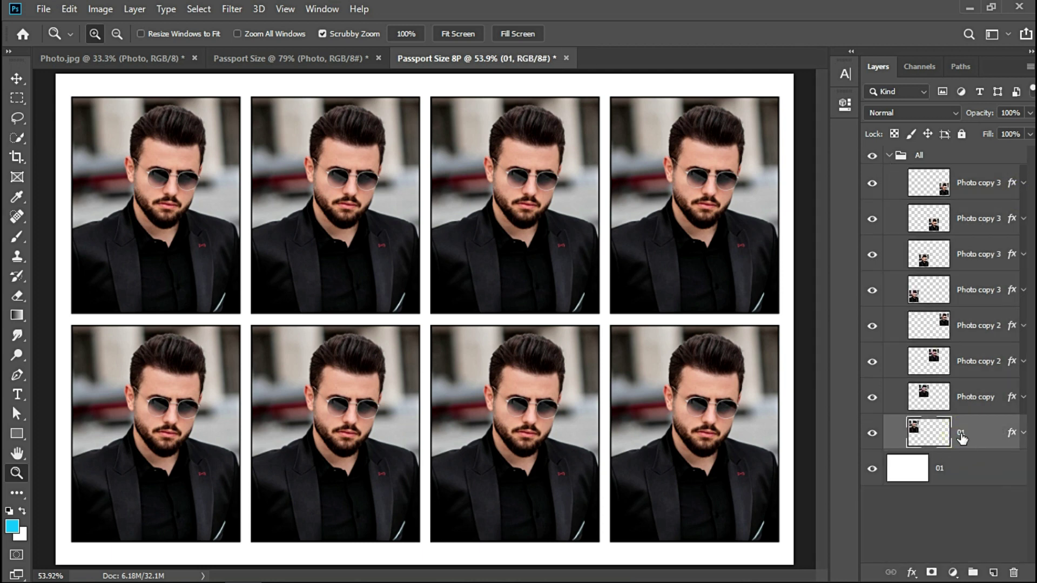
{"action": "double_click", "coordinate": [970, 398]}
{"action": "type", "text": "02"}
{"action": "key", "text": "Return"}
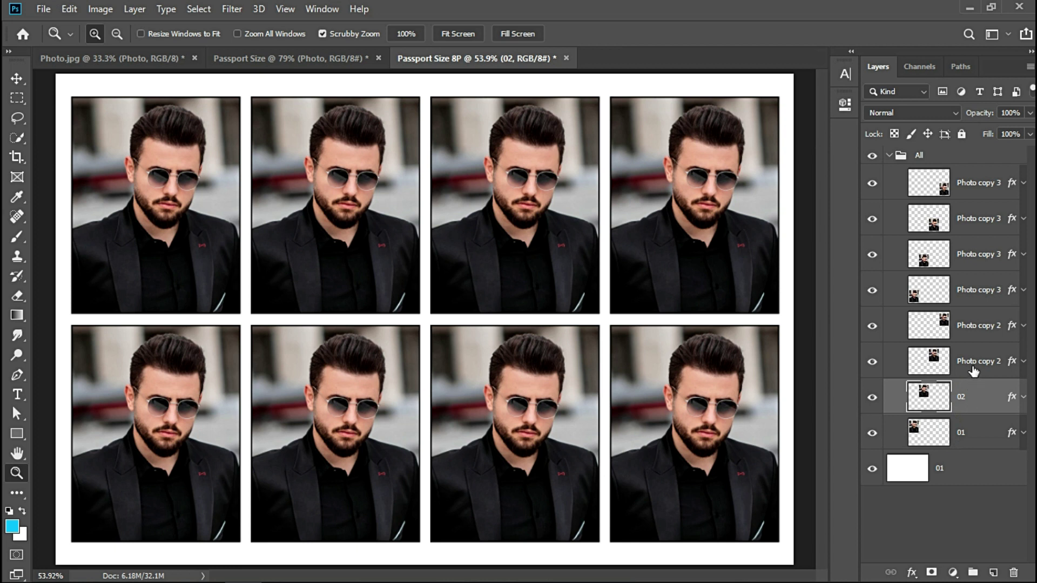
{"action": "double_click", "coordinate": [974, 362]}
{"action": "type", "text": "03"}
{"action": "key", "text": "Return"}
{"action": "double_click", "coordinate": [970, 326]}
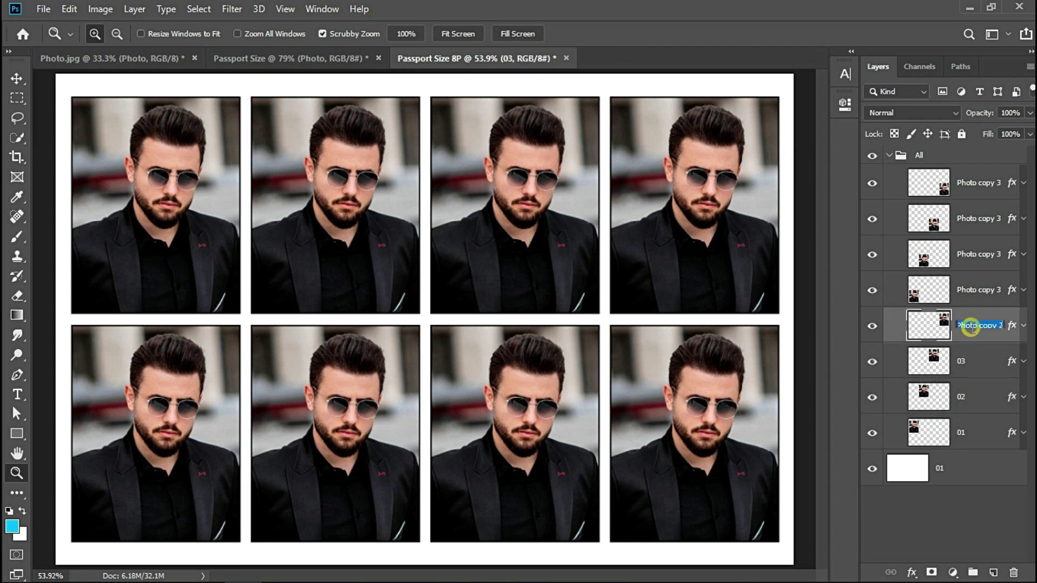
{"action": "type", "text": "04"}
{"action": "key", "text": "Return"}
- Rename the remaining photo layers 05, 06, 07 and 08
{"action": "double_click", "coordinate": [976, 290]}
{"action": "type", "text": "0"}
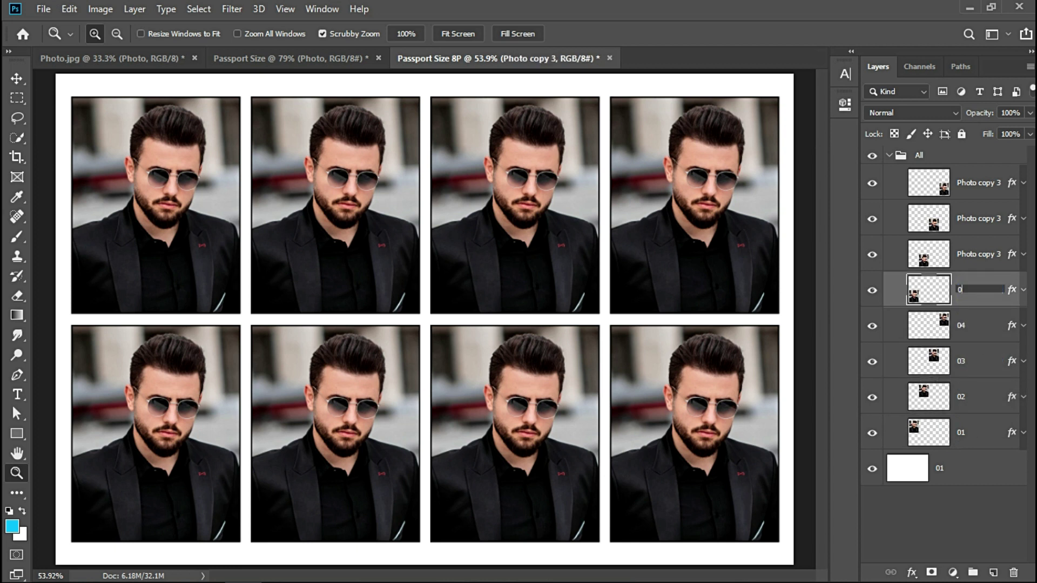
{"action": "type", "text": "5"}
{"action": "key", "text": "Return"}
{"action": "double_click", "coordinate": [972, 254]}
{"action": "type", "text": "06"}
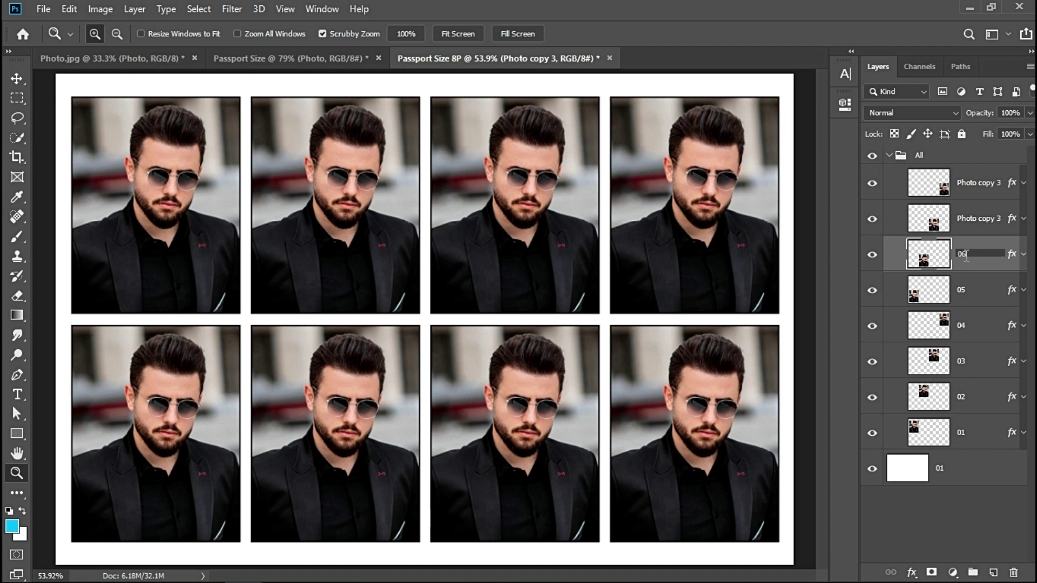
{"action": "key", "text": "Return"}
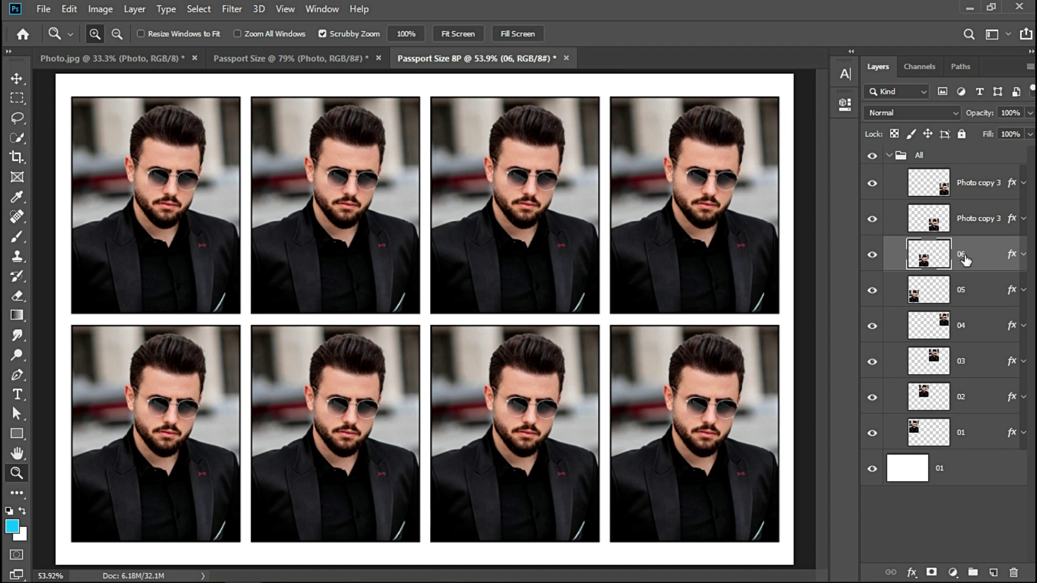
{"action": "double_click", "coordinate": [973, 218]}
{"action": "type", "text": "07"}
{"action": "key", "text": "Return"}
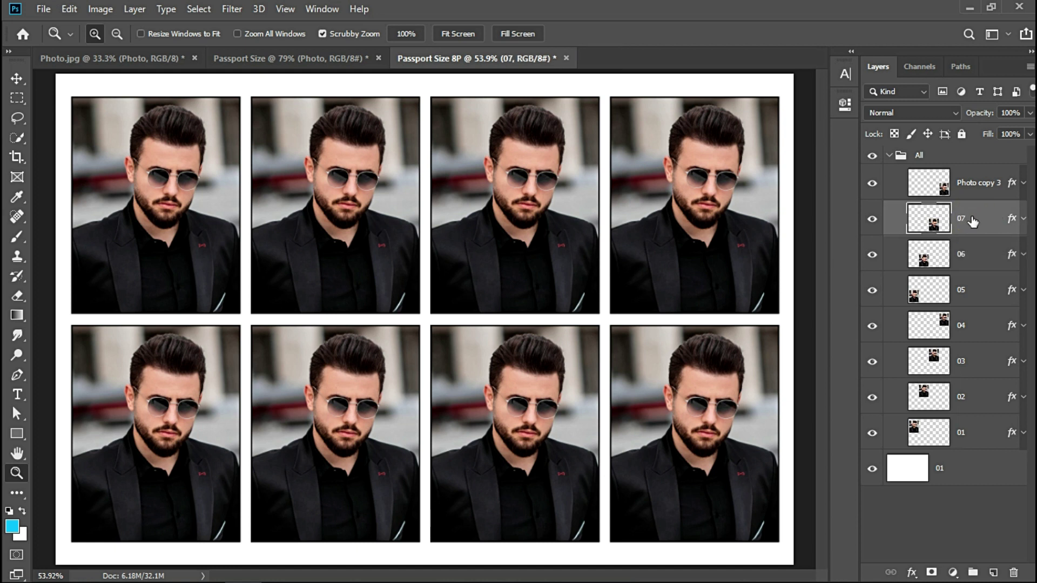
{"action": "double_click", "coordinate": [975, 182]}
{"action": "type", "text": "08"}
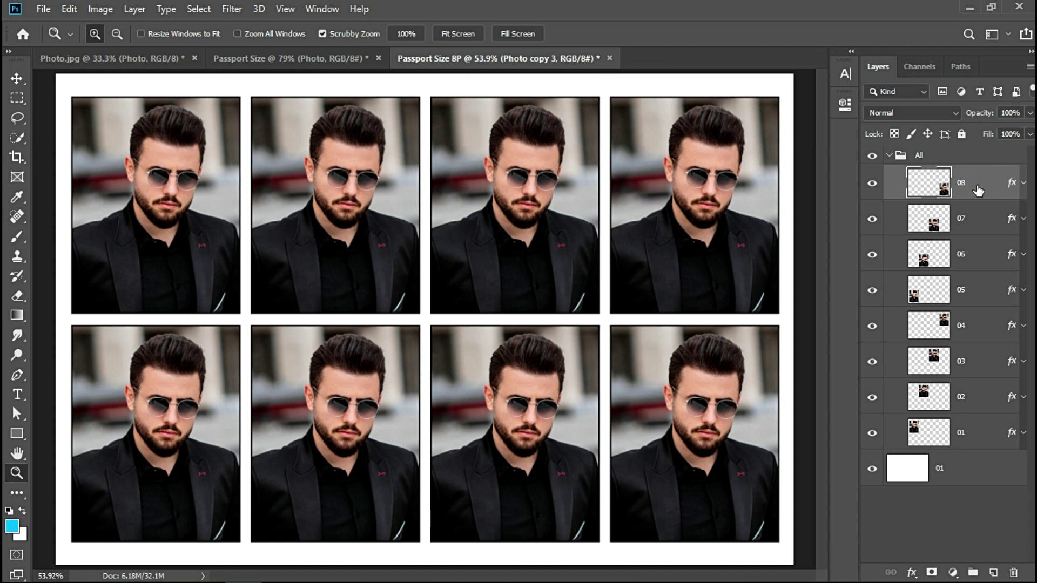
{"action": "key", "text": "Return"}
{"action": "left_click", "coordinate": [889, 155]}
- Collapse the All group and give it a Violet colour label
{"action": "left_click", "coordinate": [905, 211]}
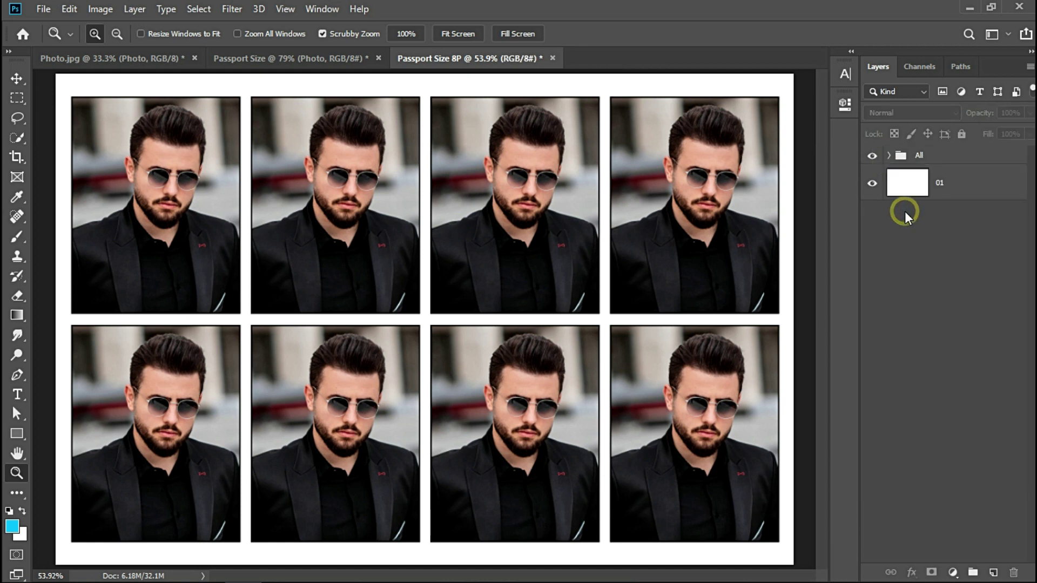
{"action": "left_click", "coordinate": [921, 156]}
{"action": "right_click", "coordinate": [882, 158]}
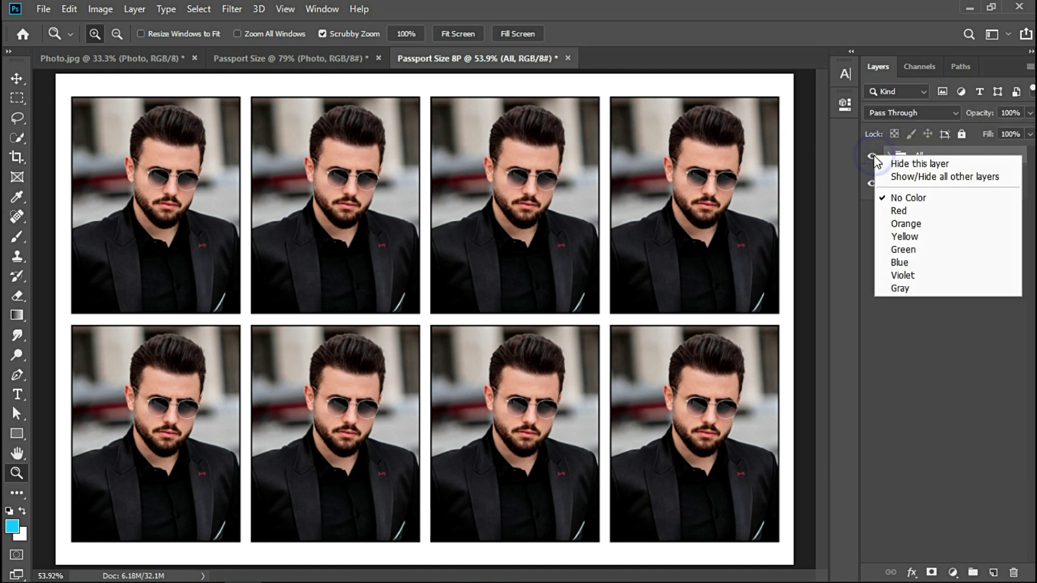
{"action": "left_click", "coordinate": [900, 274]}
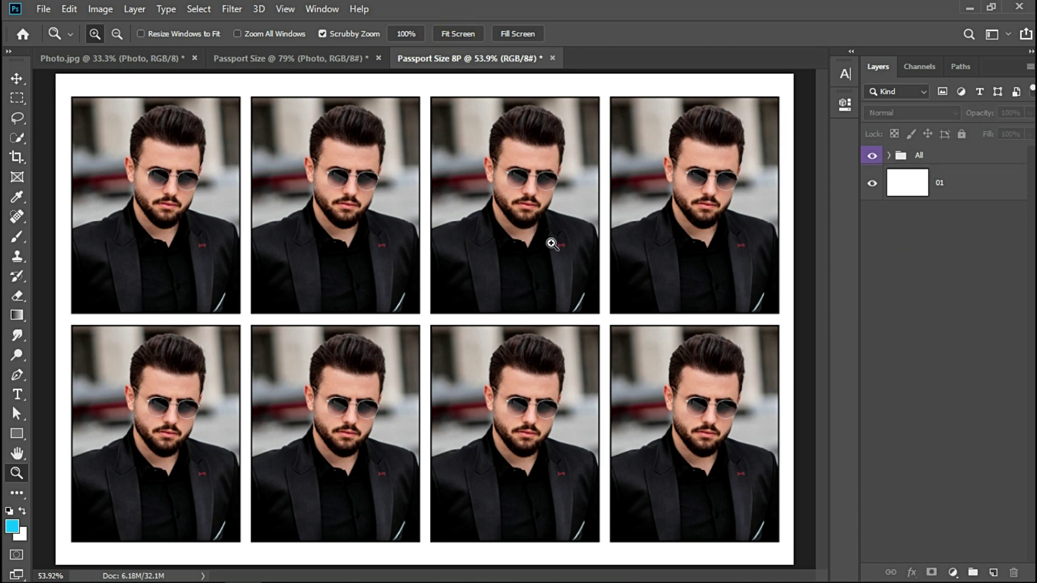
- Toggle the All group's visibility, then compare with Passport Size and return to Passport Size 8P
{"action": "left_click", "coordinate": [871, 157]}
{"action": "left_click", "coordinate": [871, 157]}
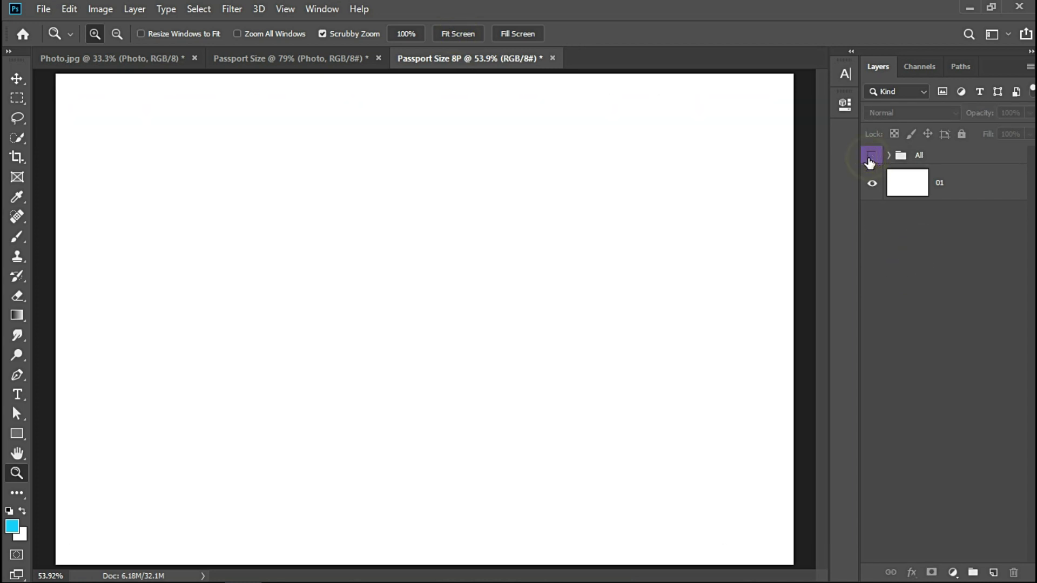
{"action": "left_click", "coordinate": [322, 58]}
{"action": "left_click", "coordinate": [450, 59]}
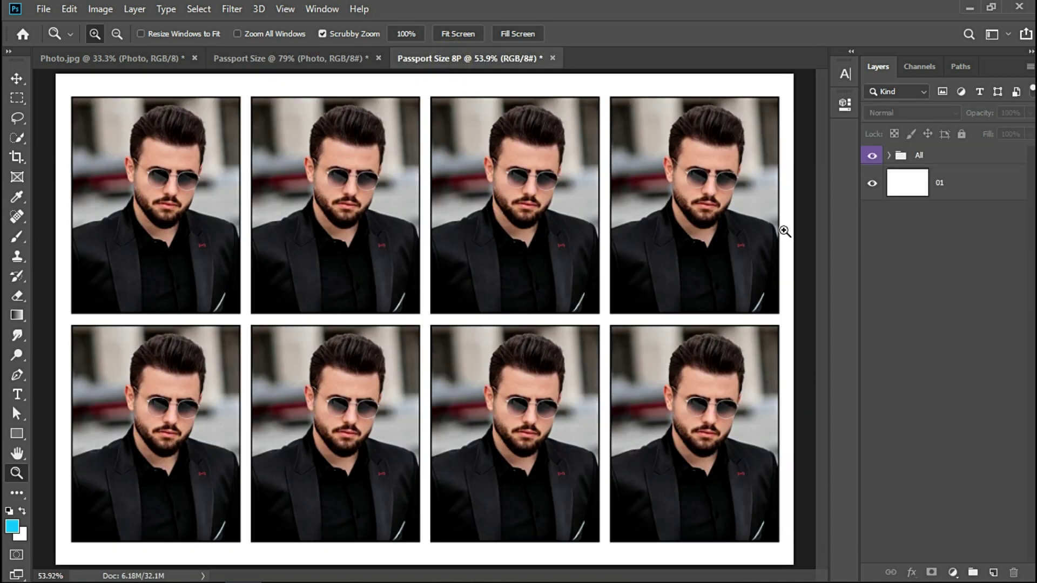